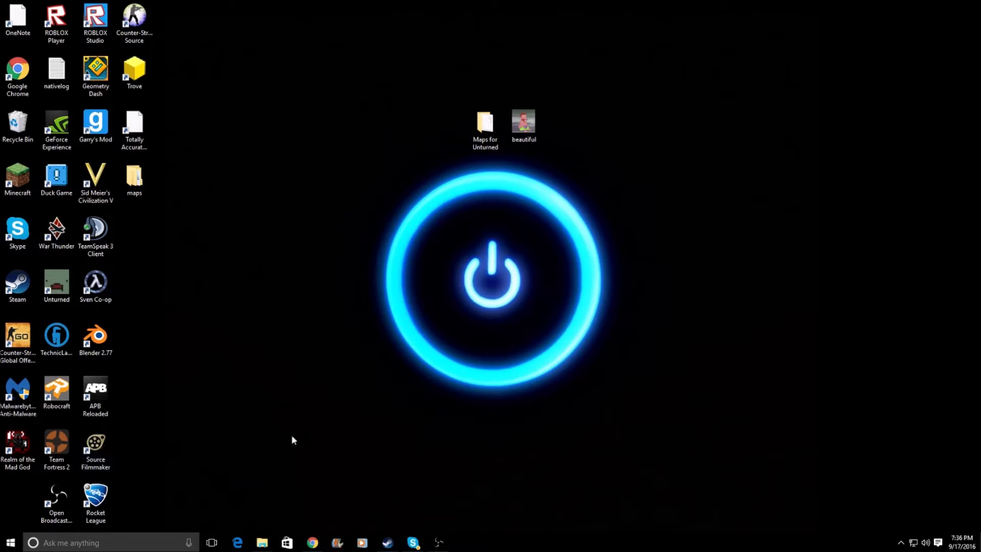
Step: Switch to Steam, browse Unturned's local game files from its library properties, and open the Maps folder
mouse_move(387, 542)
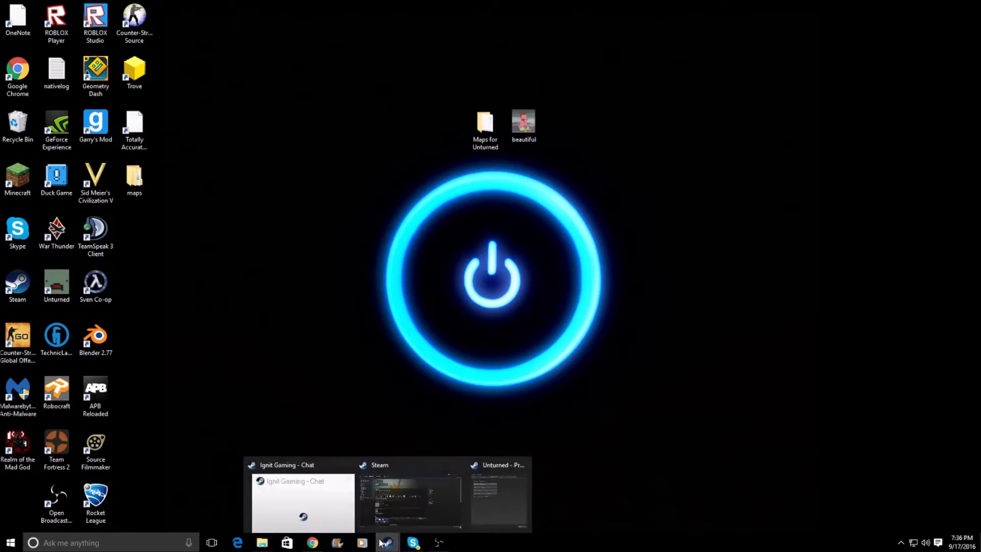
click(402, 486)
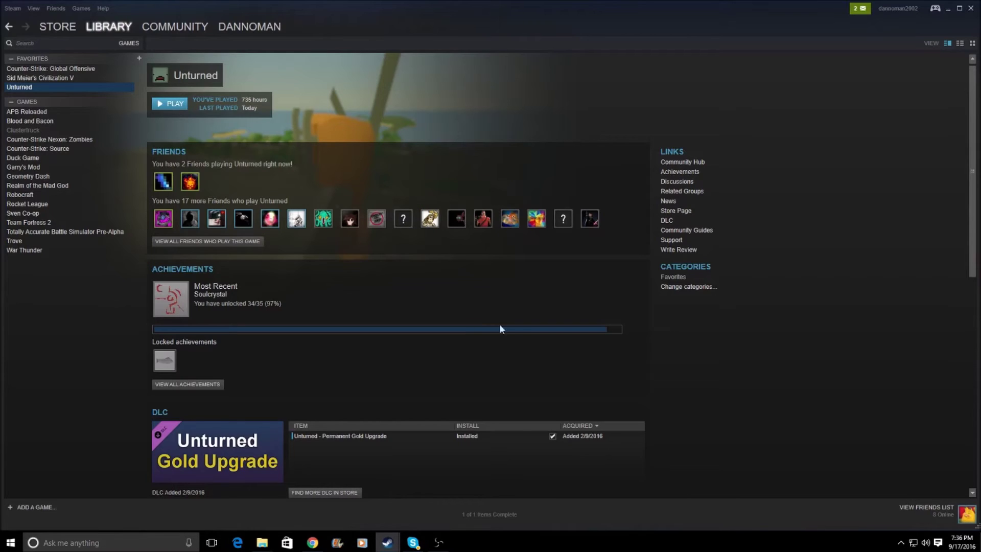
right_click(40, 85)
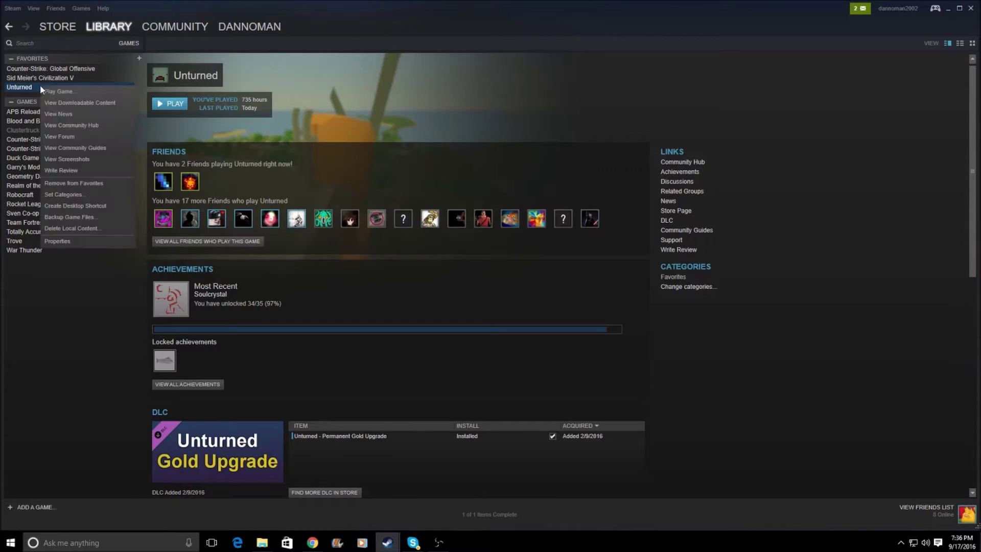
click(58, 241)
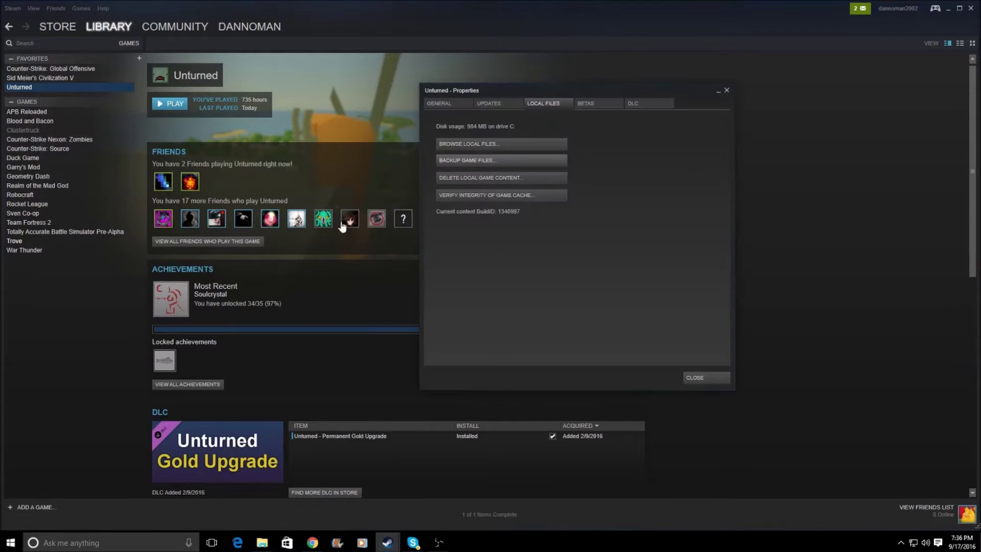
click(497, 143)
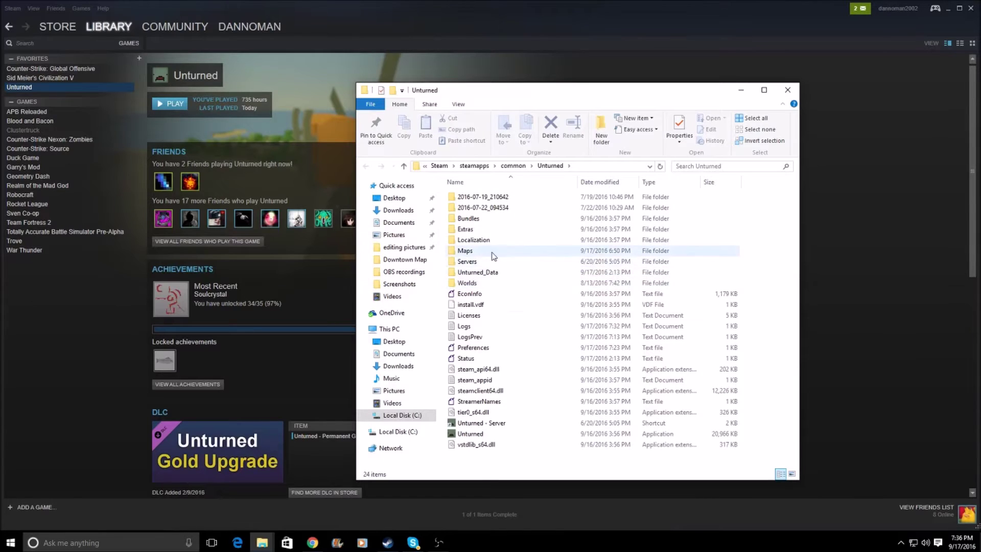
double_click(465, 251)
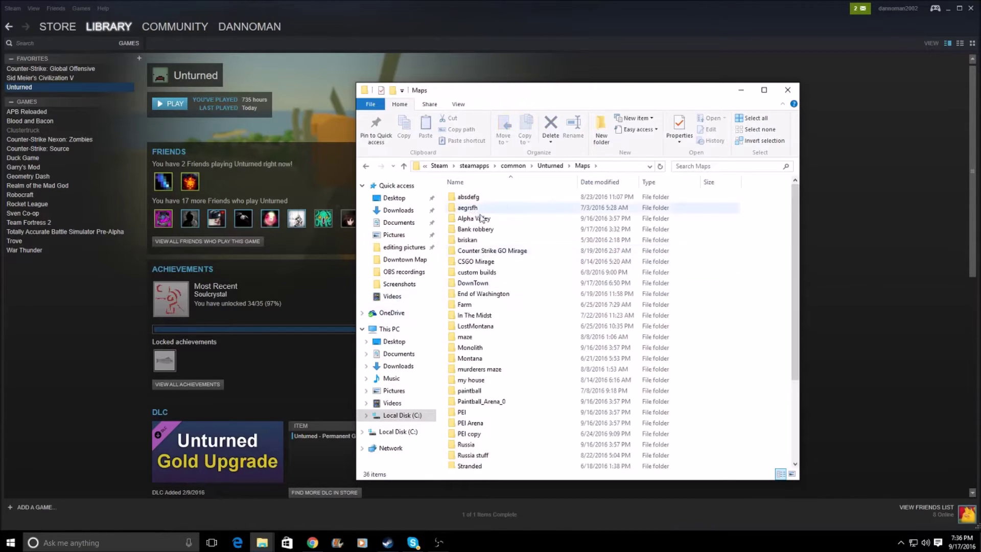
Step: Copy the test world folder from Unturned's Maps folder, then clear the Steam and Maps windows off the desktop
scroll(503, 241, down, 4)
scroll(518, 297, up, 4)
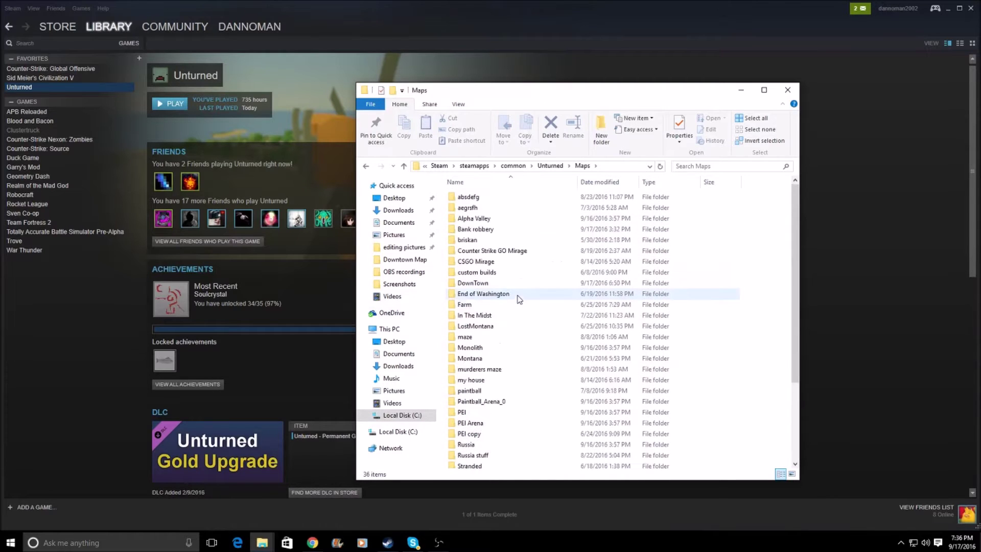
scroll(504, 277, down, 4)
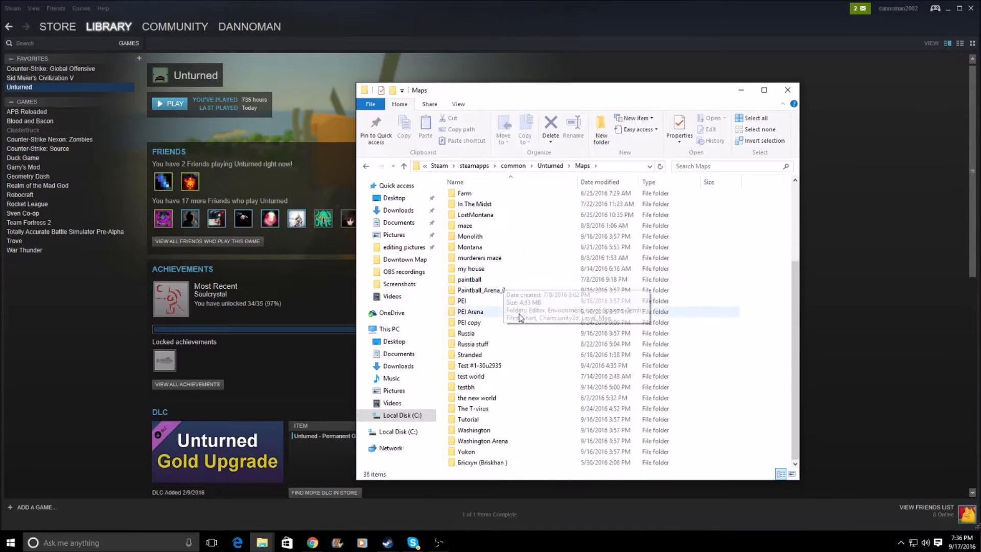
scroll(516, 324, up, 1)
scroll(520, 327, up, 3)
scroll(534, 327, down, 4)
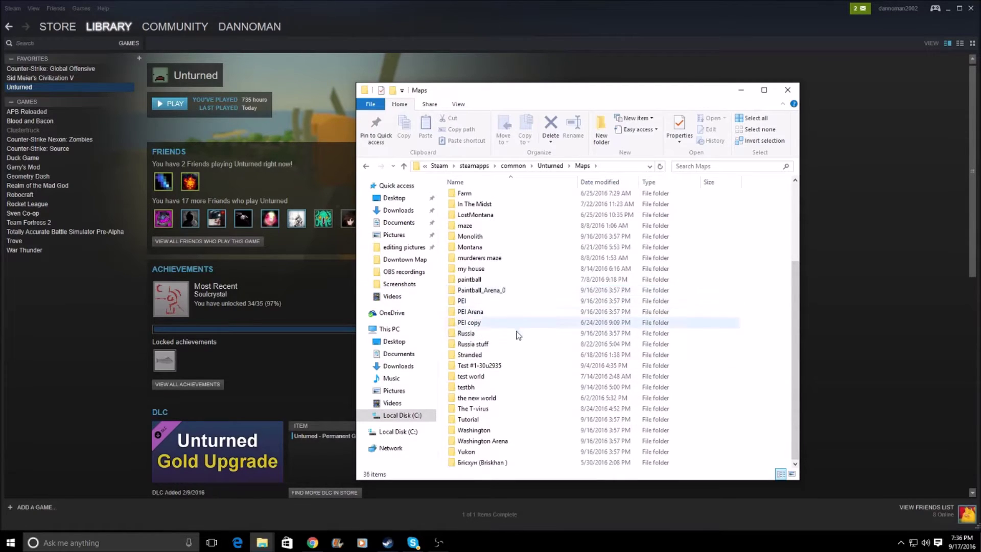
click(492, 379)
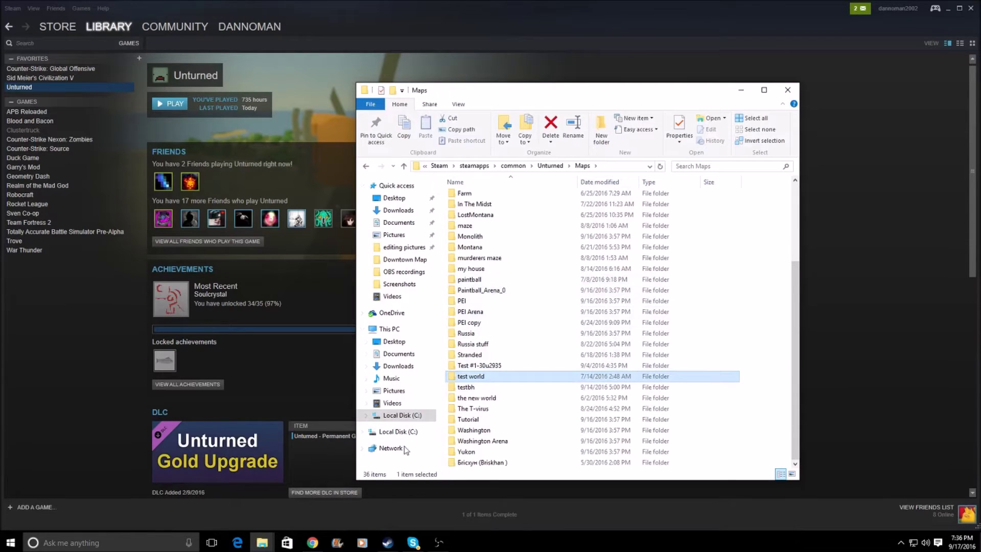
click(948, 8)
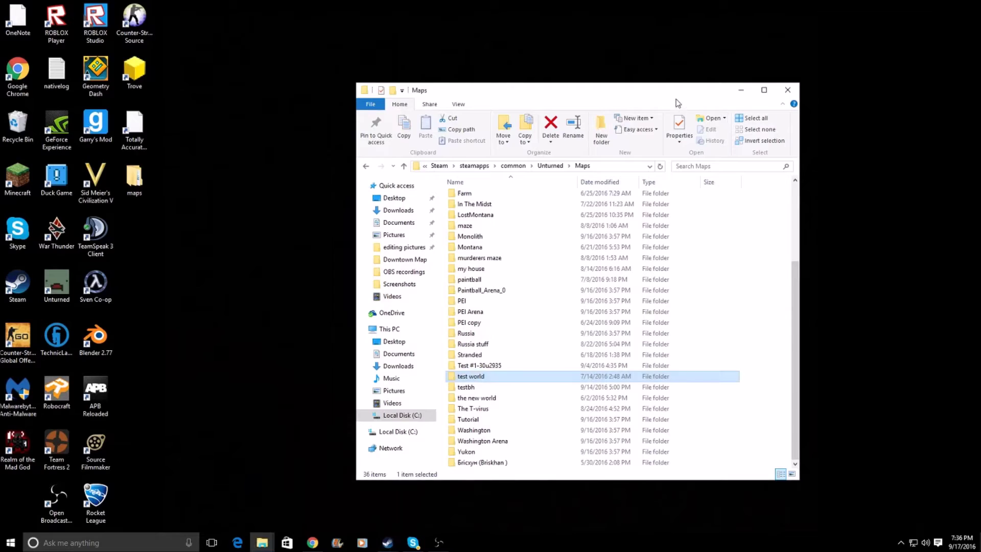
drag(677, 97, 609, 162)
click(714, 91)
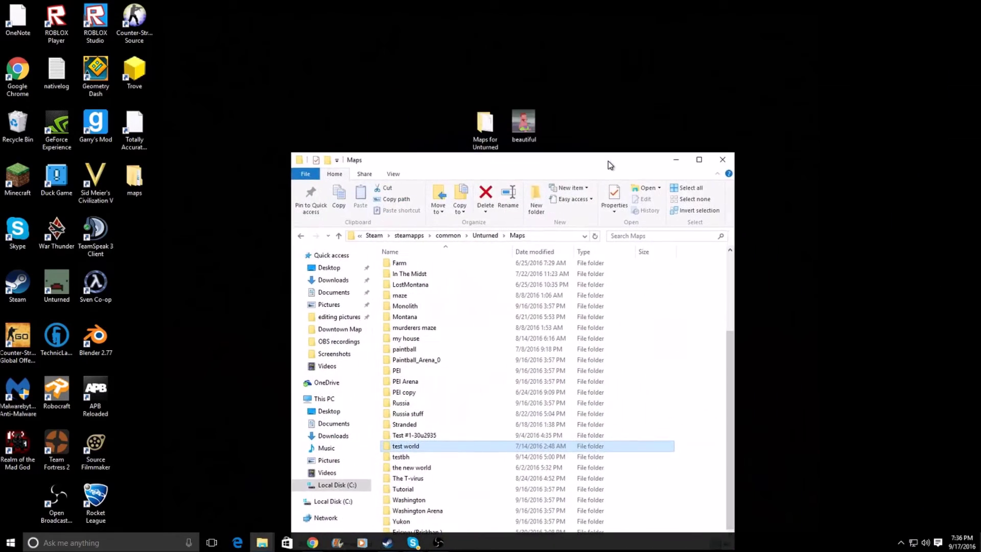
right_click(425, 450)
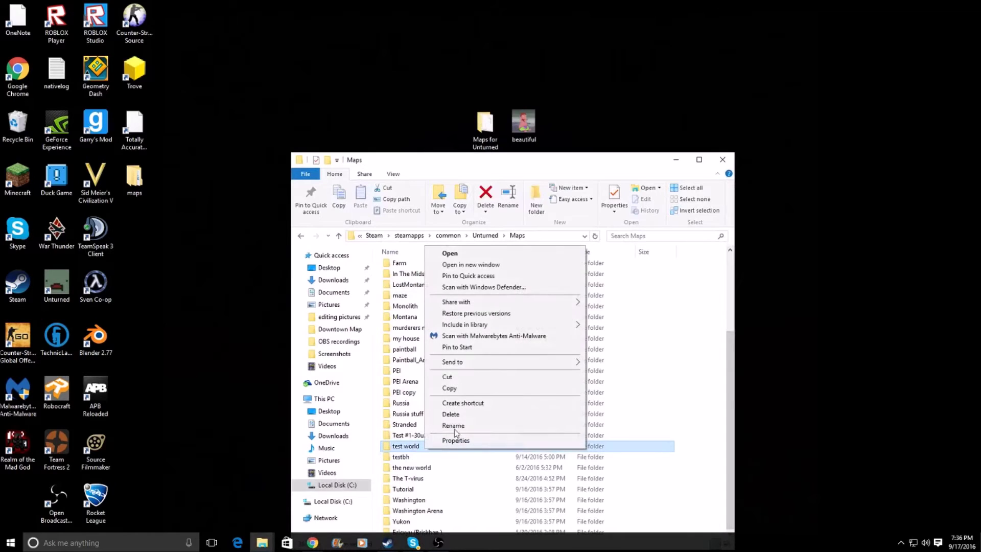
click(466, 390)
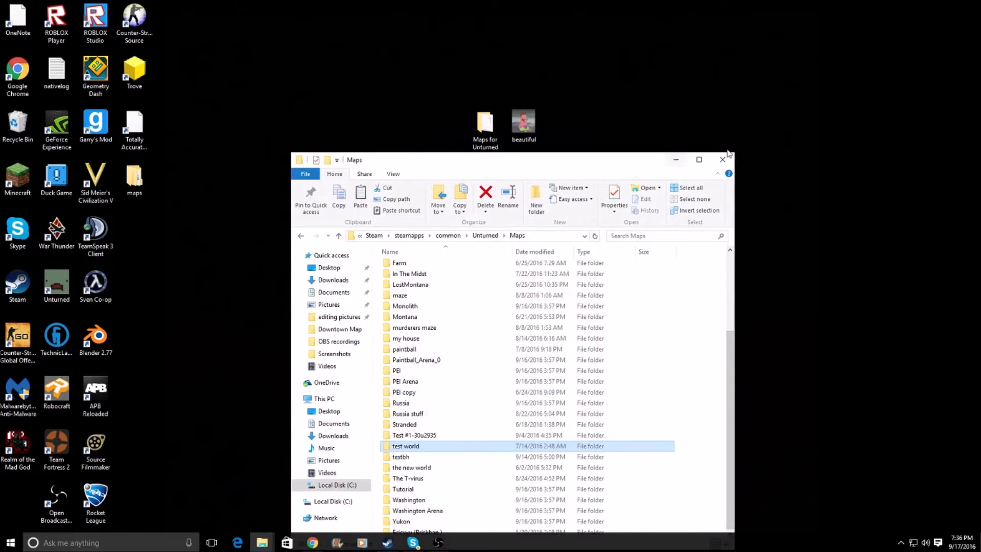
click(676, 159)
double_click(485, 127)
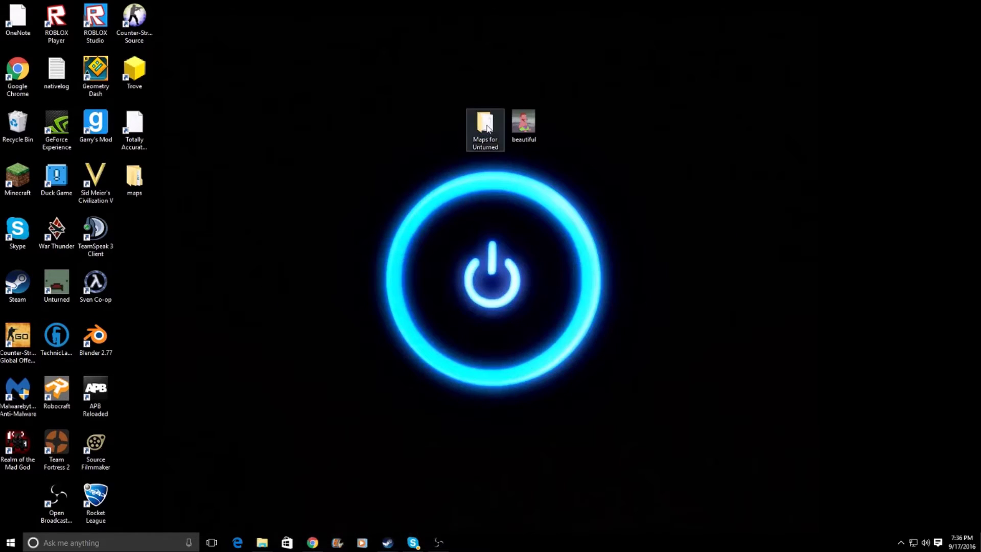
click(873, 120)
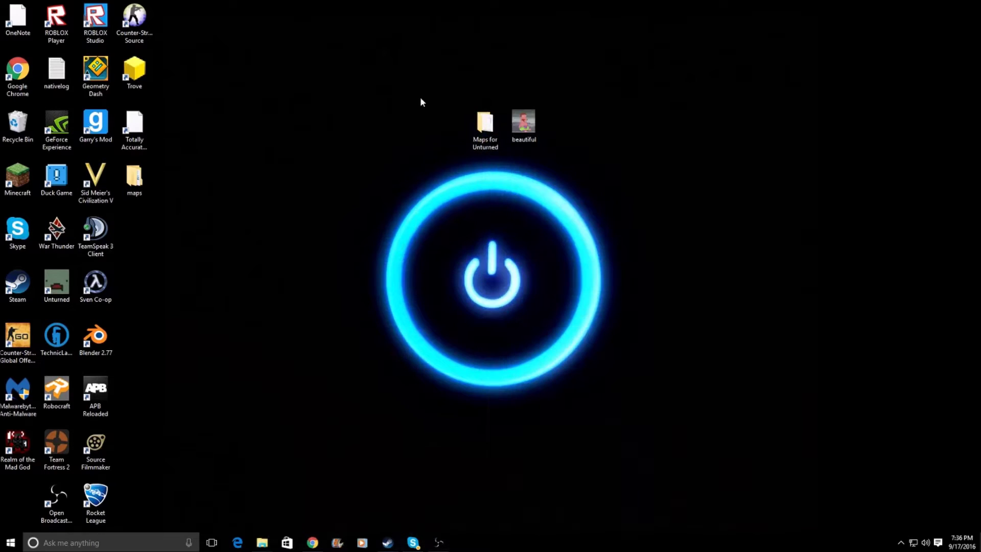
right_click(276, 73)
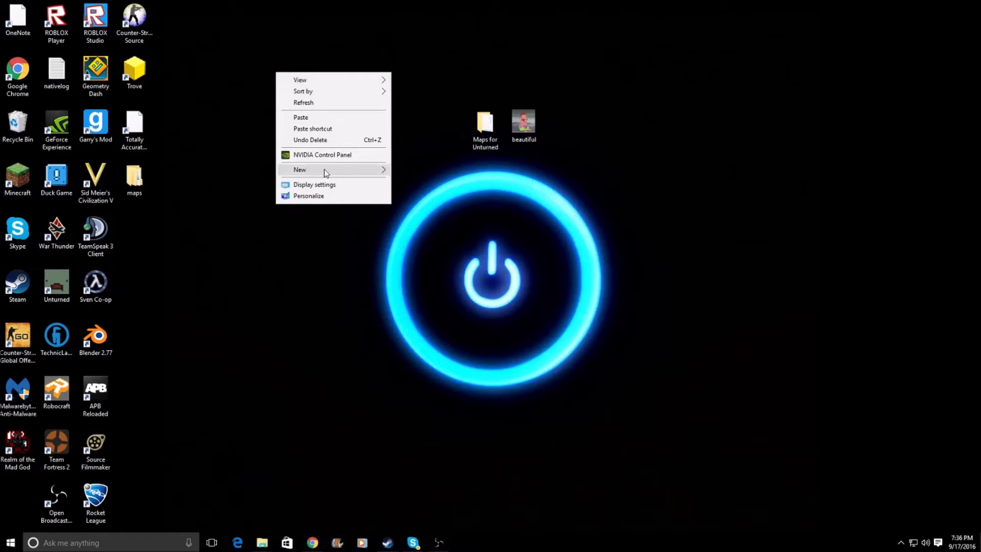
mouse_move(331, 170)
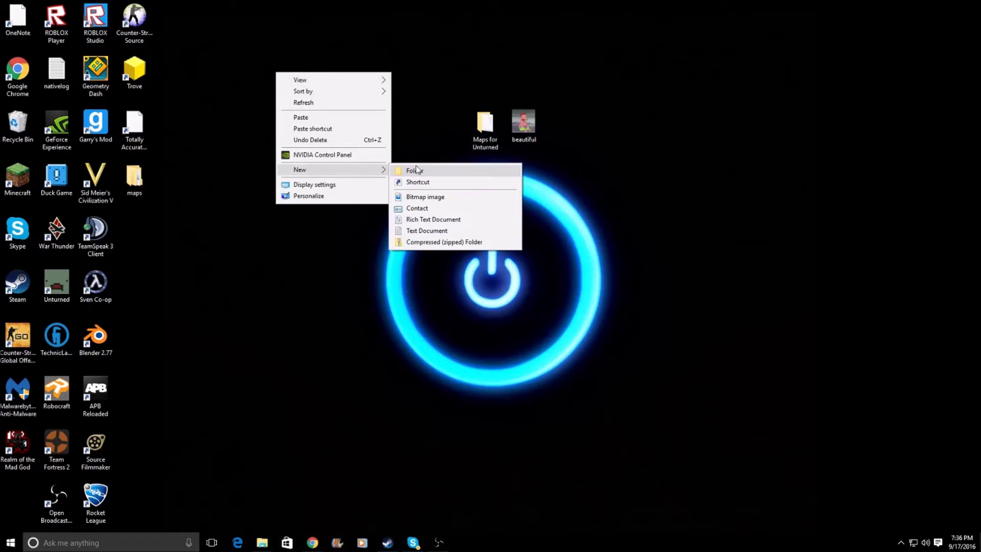
click(436, 147)
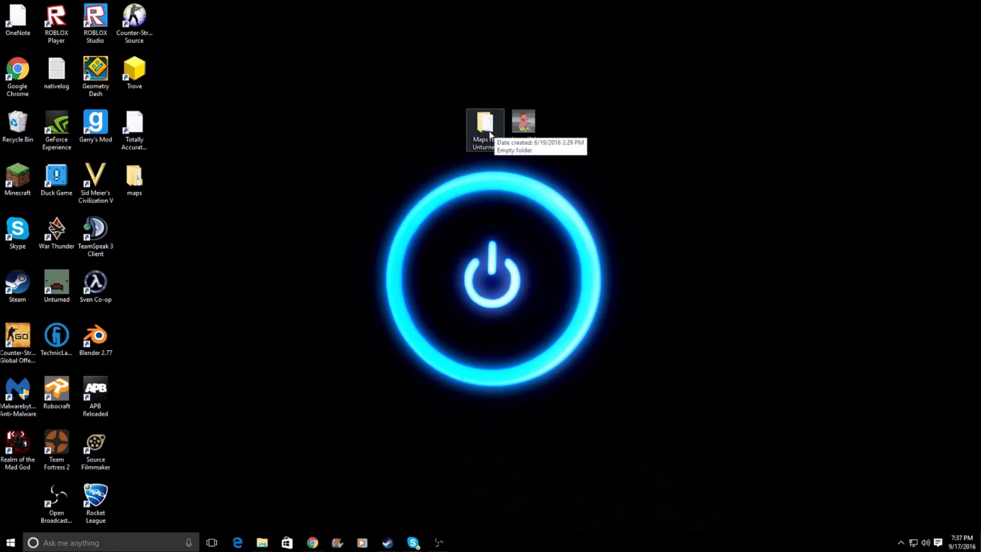
Step: Paste the copied test world folder into the desktop folder Maps for Unturned and minimize its window
double_click(483, 131)
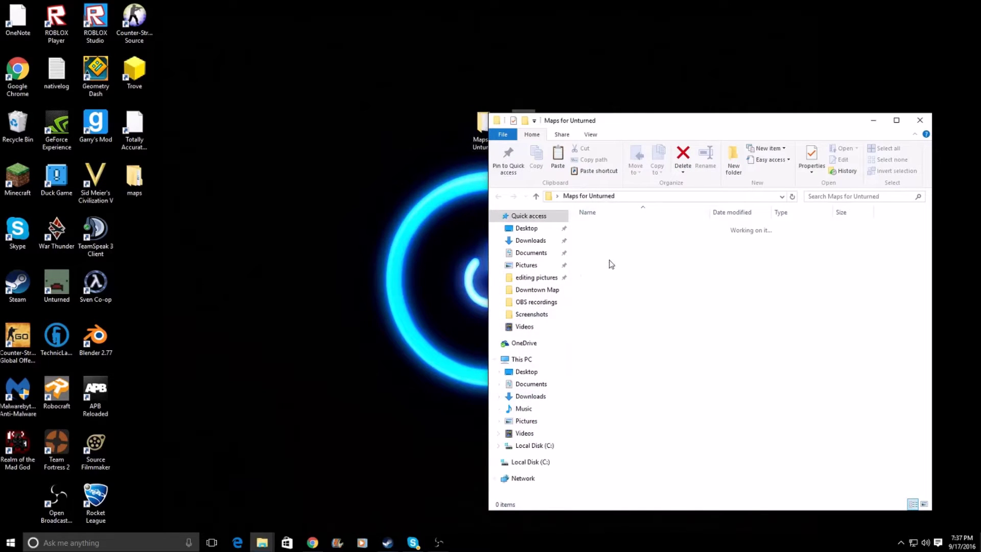
right_click(609, 261)
click(659, 331)
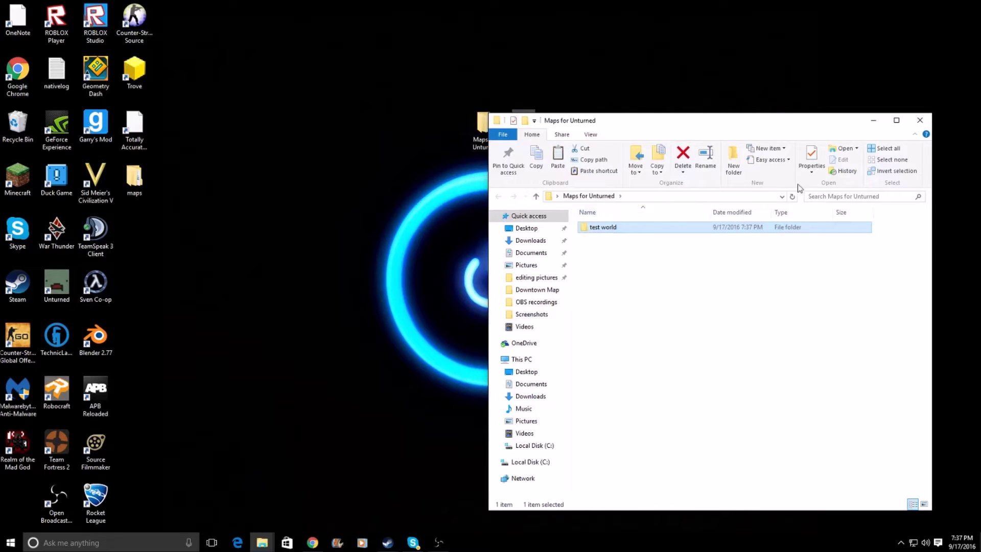
click(880, 125)
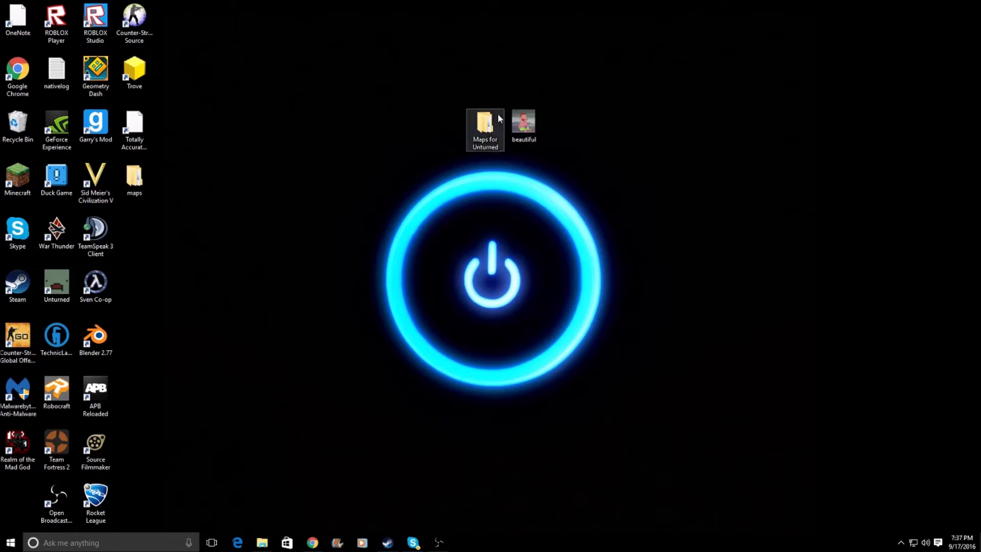
click(482, 135)
double_click(486, 135)
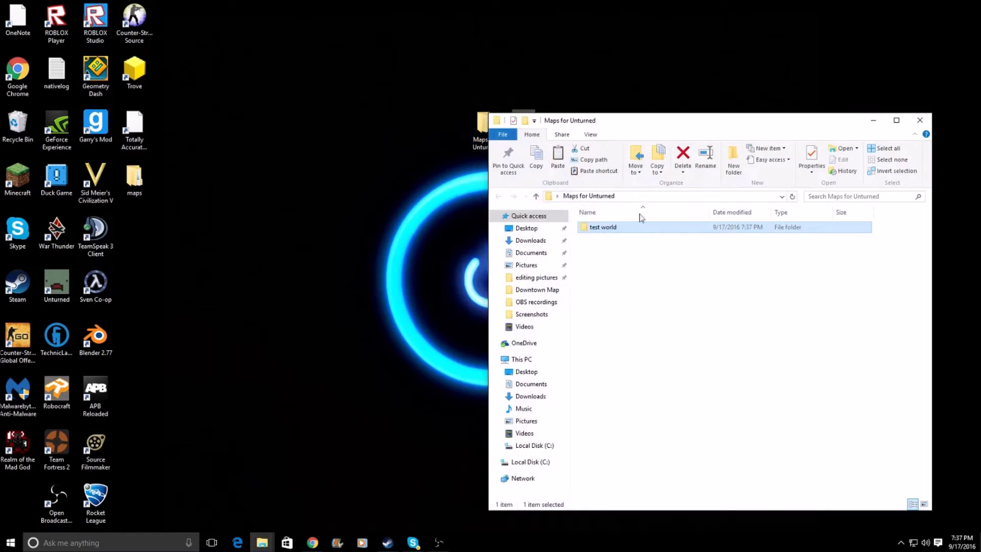
click(905, 118)
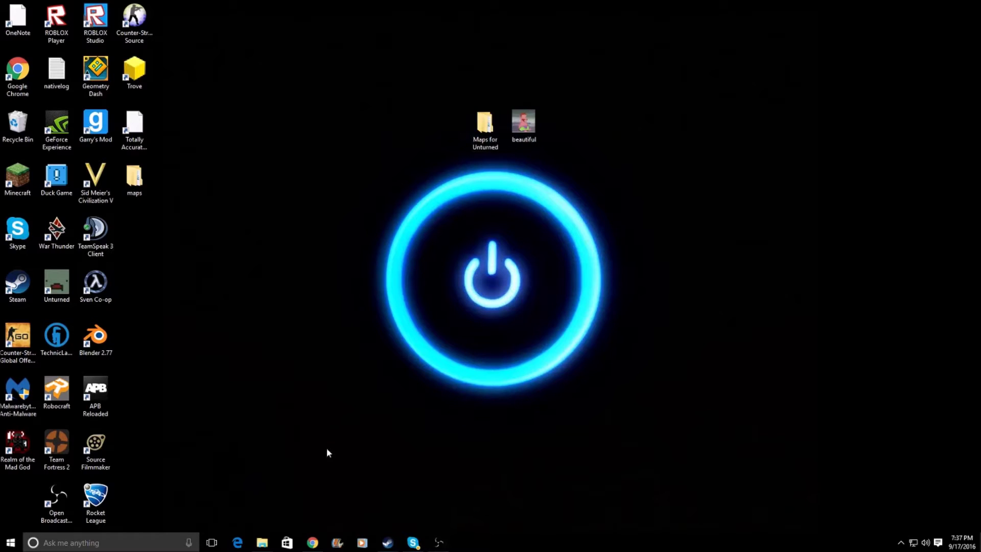
Step: Launch Unturned from the desktop and open the Workshop form for submitting content
double_click(56, 285)
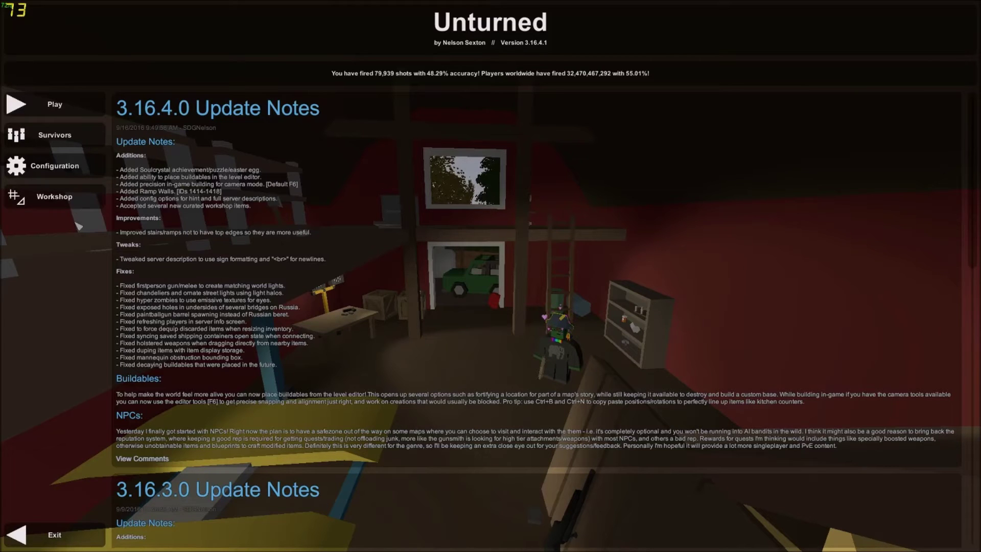
click(77, 207)
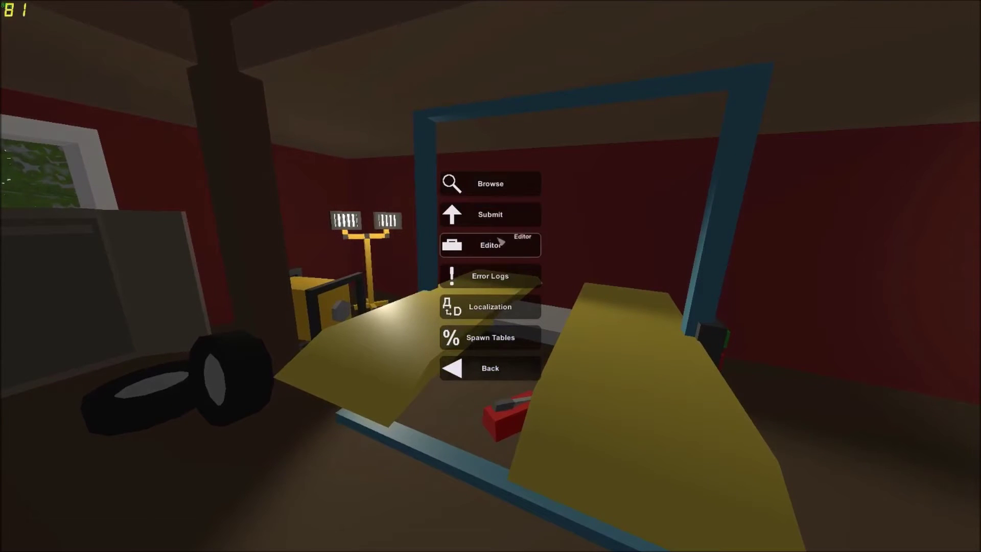
click(478, 220)
Step: Name the submission "Tutorial Map" and fill the description with "lishfdb cdzsrhv ngcdbgfxgvuidn.kcvzs cbvligdnliboxgfd"
click(440, 62)
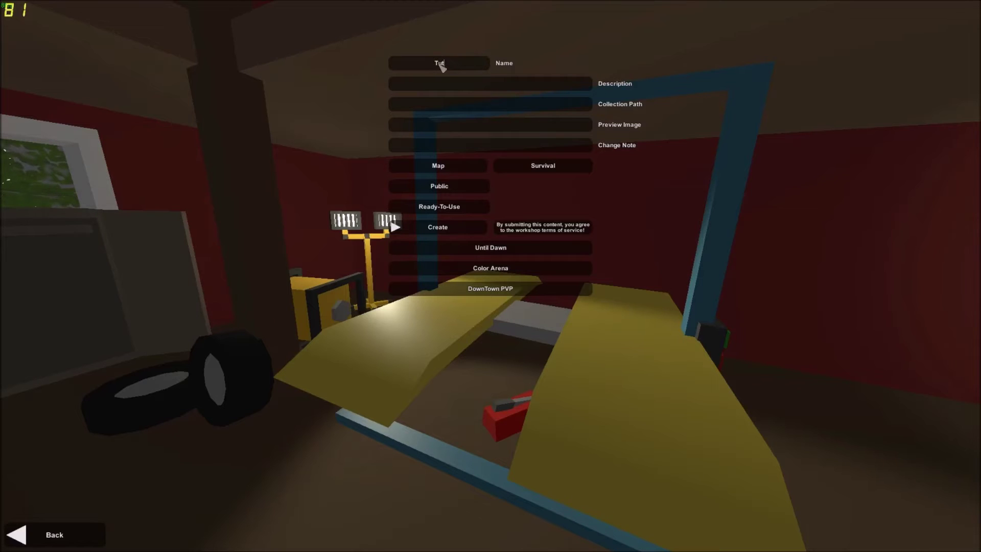
text(ial Map)
click(486, 86)
text(lishfdb cdzsrhv ngcdbgfxgvuidn.kcvzs cbvligdnliboxgfd)
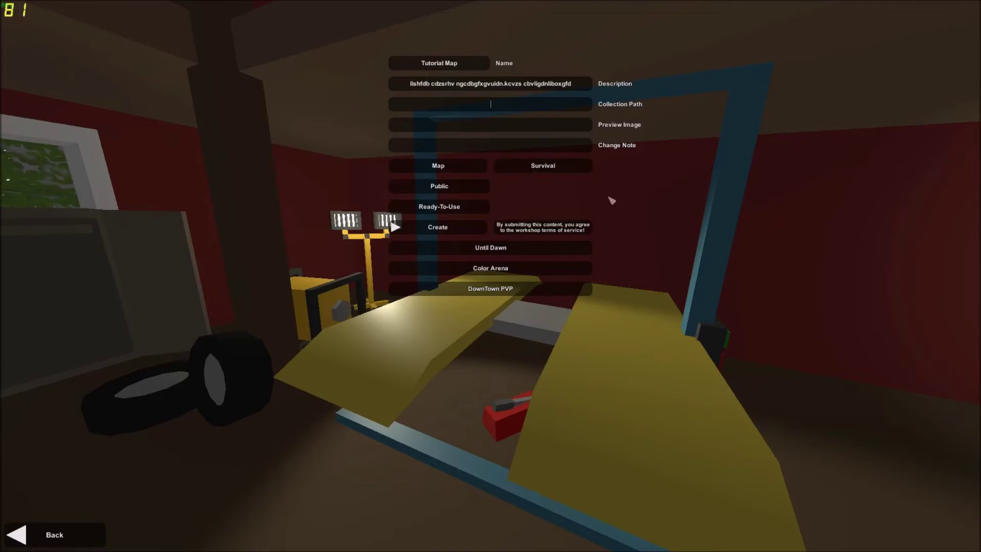
Step: Switch to the Maps for Unturned window in File Explorer and move it so the whole submission name stays visible
key(alt+Tab)
key(Tab)
key(Tab)
key(Tab)
key(Tab)
key(Tab)
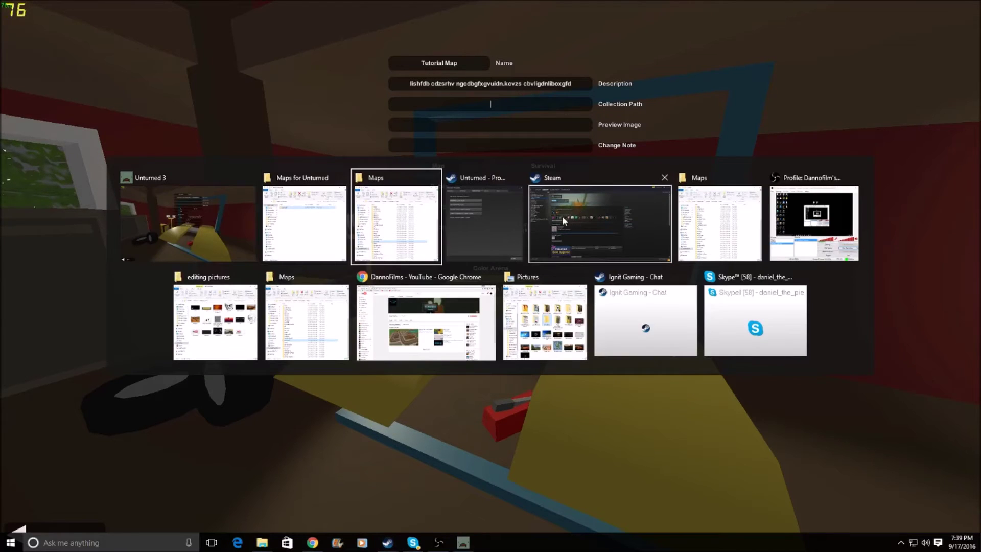
key(alt+Tab)
key(alt+Tab)
key(alt+Tab)
key(alt+Tab)
key(alt+Tab)
key(alt+Tab)
key(alt+Tab)
key(alt+Tab)
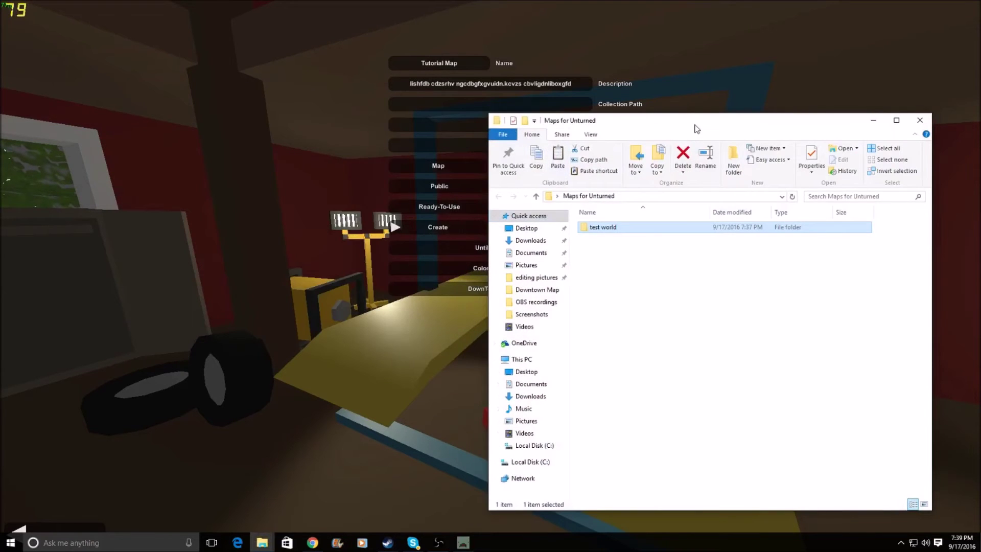
drag(696, 128, 416, 144)
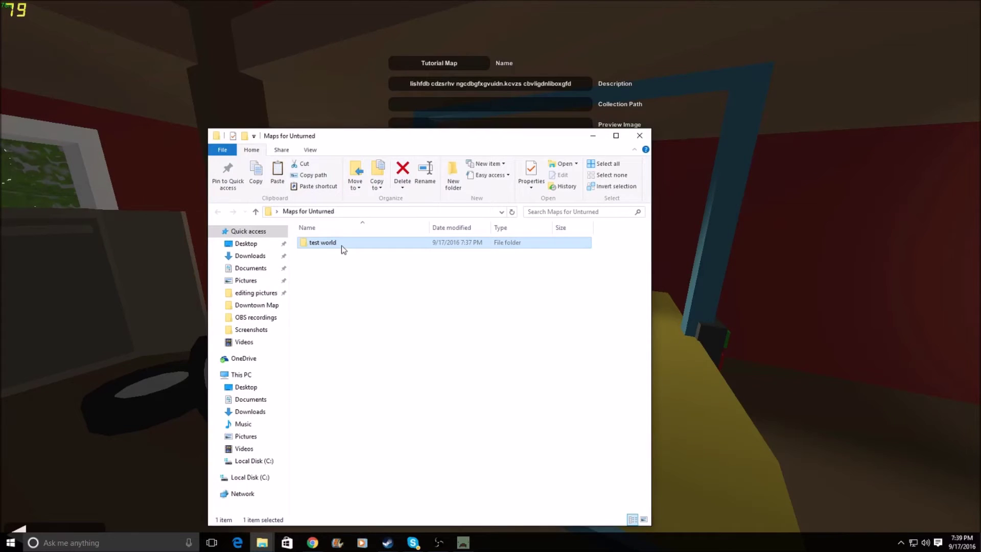
Step: Open the properties of the test world folder and copy its location path
right_click(341, 245)
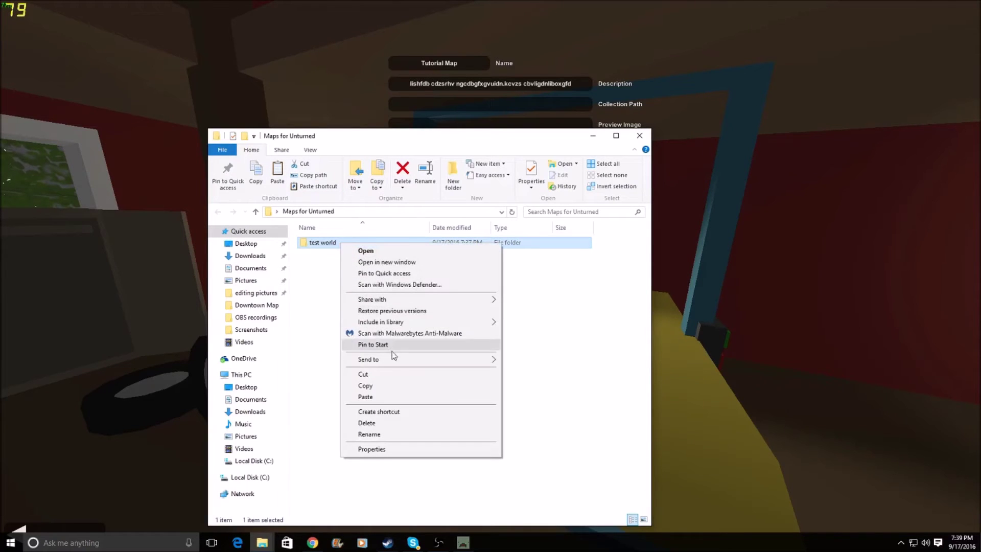
click(390, 450)
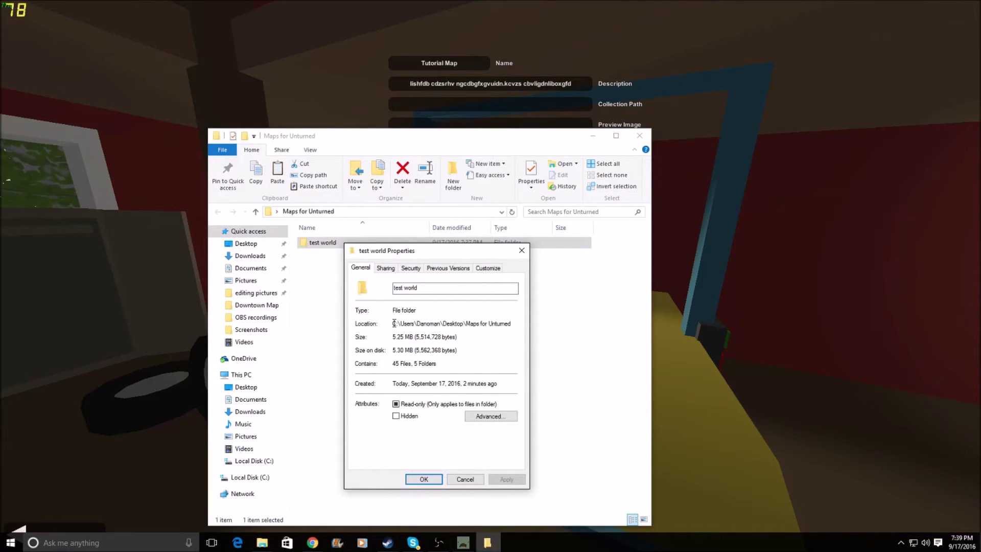
drag(393, 324, 525, 323)
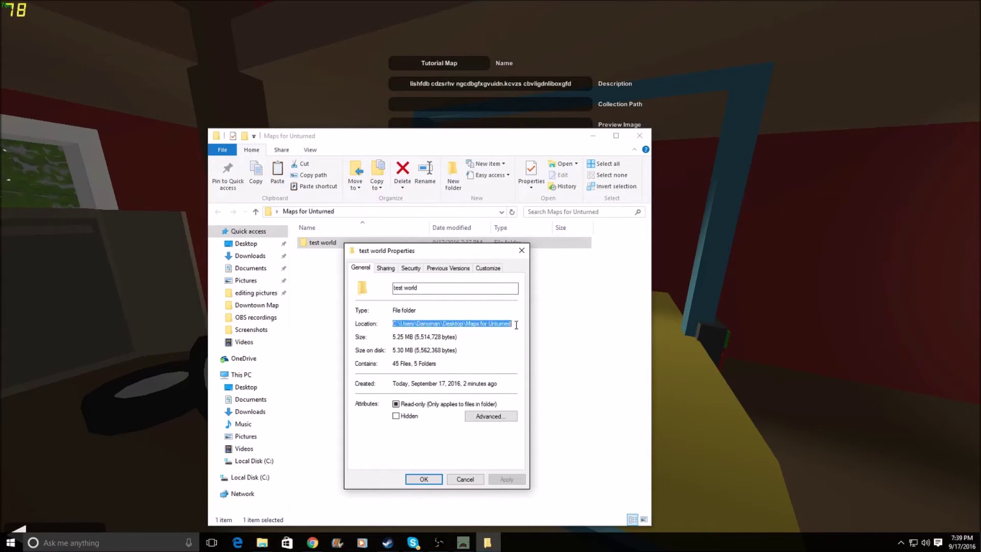
key(ctrl+c)
click(516, 325)
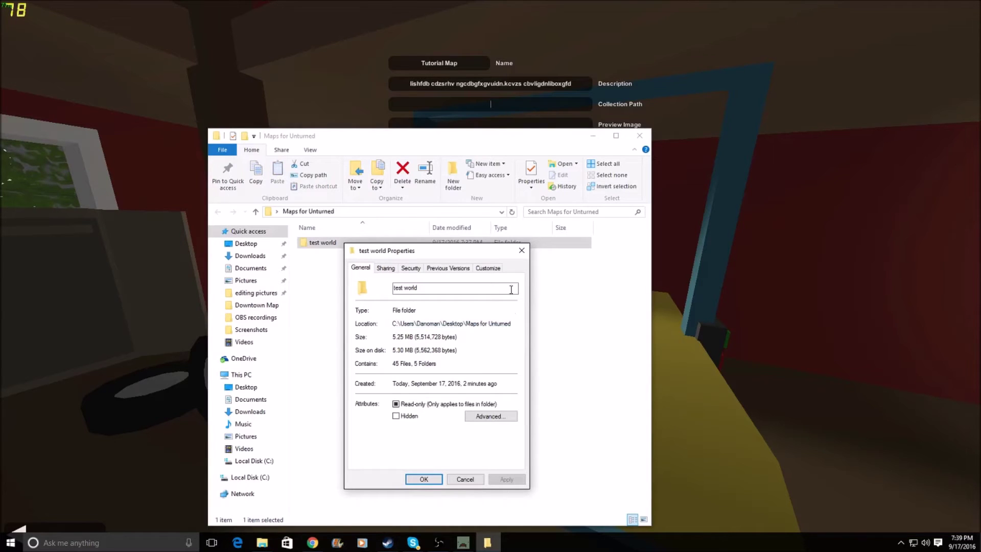
Step: Close the test world properties, minimise the folder window and paste the copied location into the submission's Collection Path
click(424, 478)
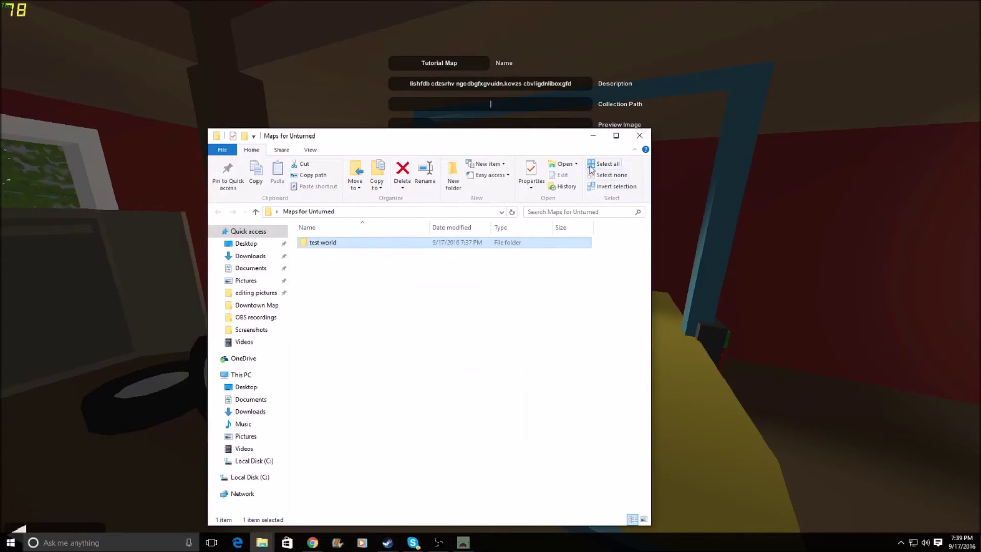
click(593, 136)
click(511, 107)
key(ctrl+v)
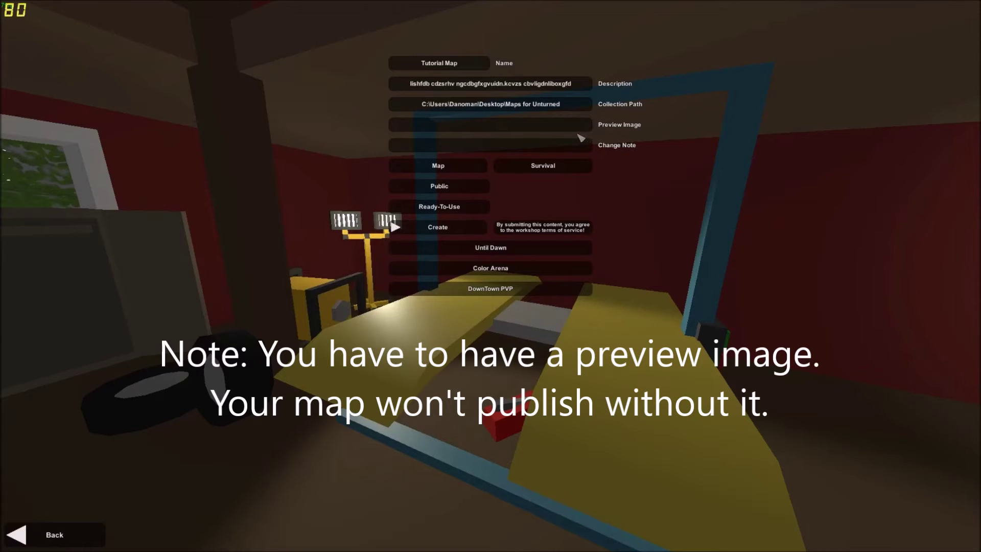
Step: Look through the open windows for a place that holds a preview image for the map
key(alt+Tab)
key(alt+Tab)
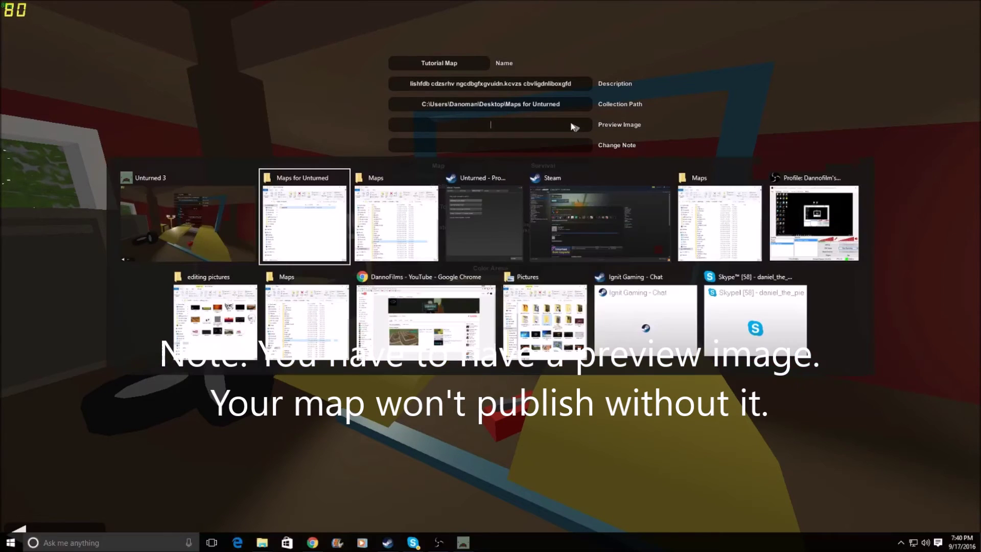
key(alt+Tab)
key(alt+Tab)
key(alt+Tab)
key(alt+Tab)
key(alt+Tab)
key(alt+Tab)
key(alt+Tab)
key(alt+Tab)
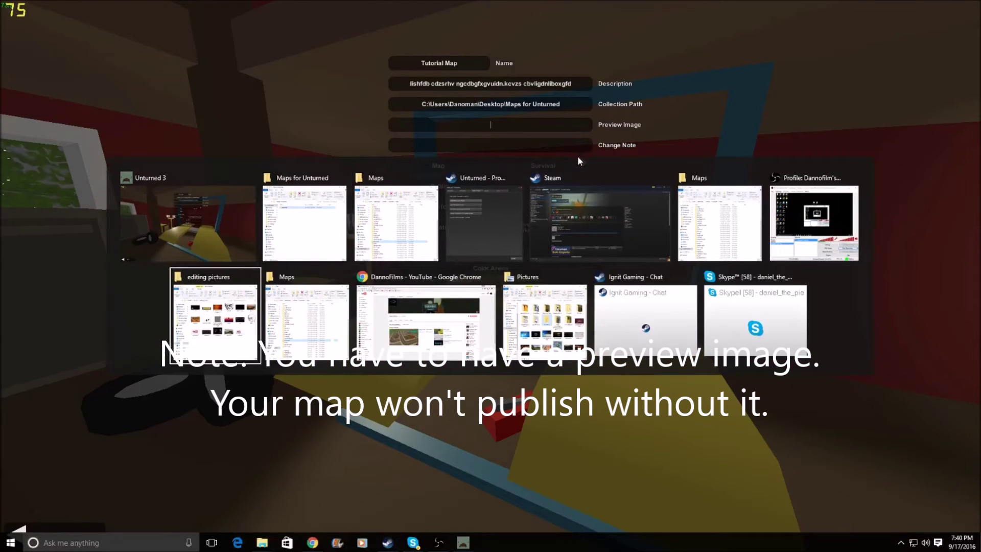
key(alt+Tab)
key(alt+Tab)
key(alt+Tab)
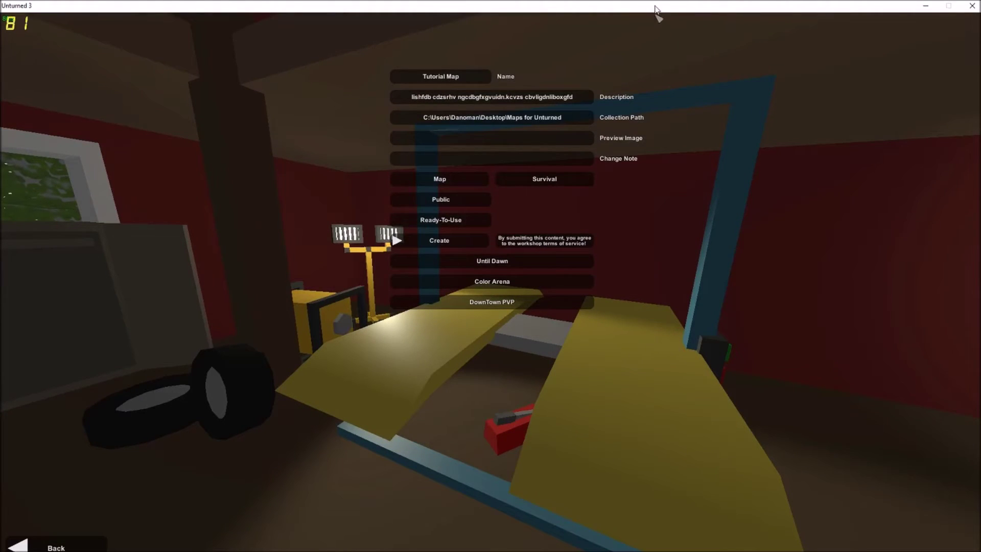
Step: Move the Unturned window clear of the desktop and copy the location path from the properties of the image named beautiful
drag(656, 6, 614, 376)
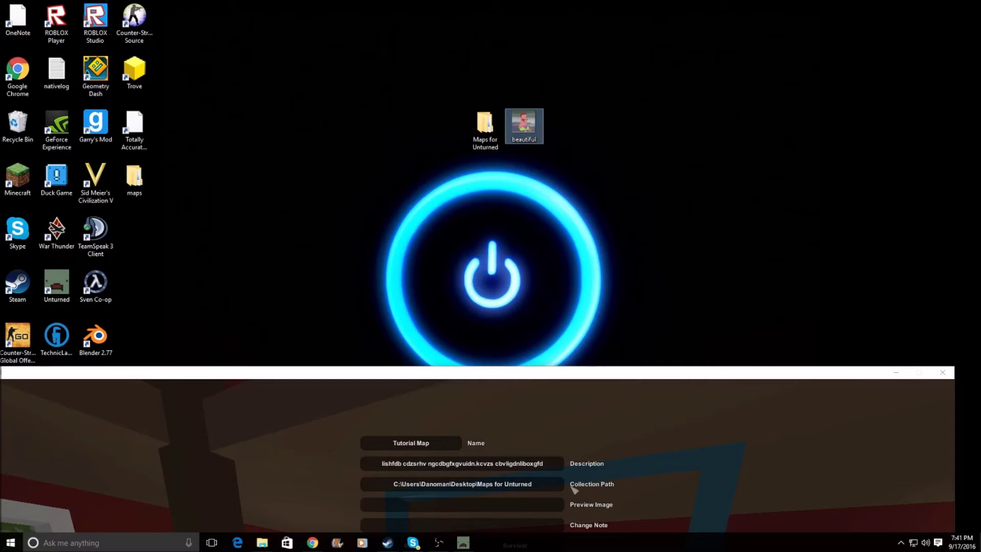
mouse_move(524, 131)
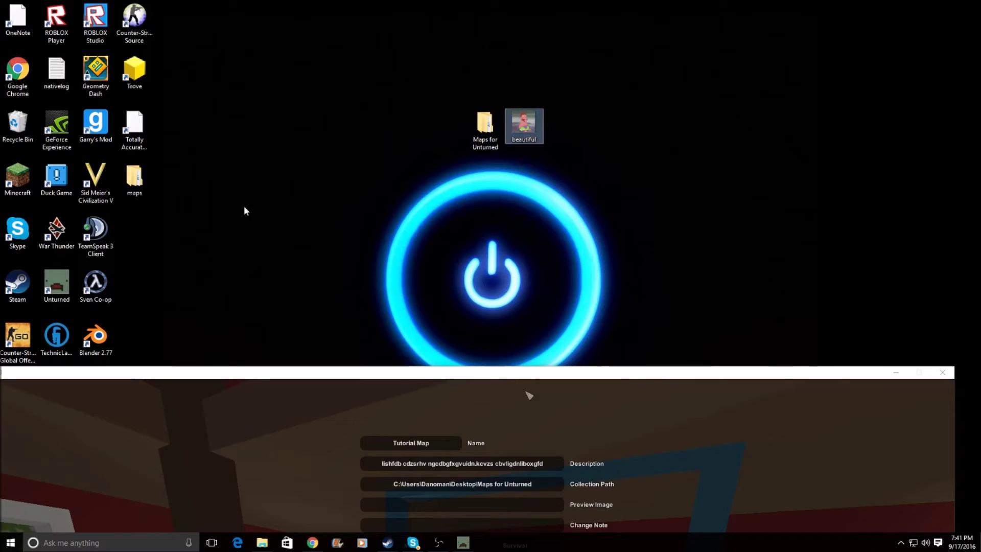
right_click(528, 121)
click(562, 355)
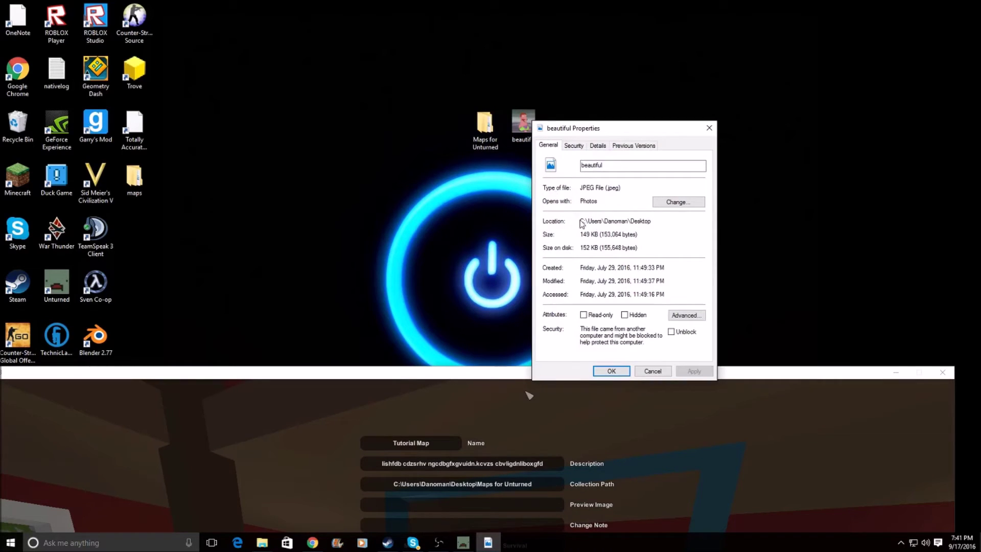
drag(581, 223, 680, 233)
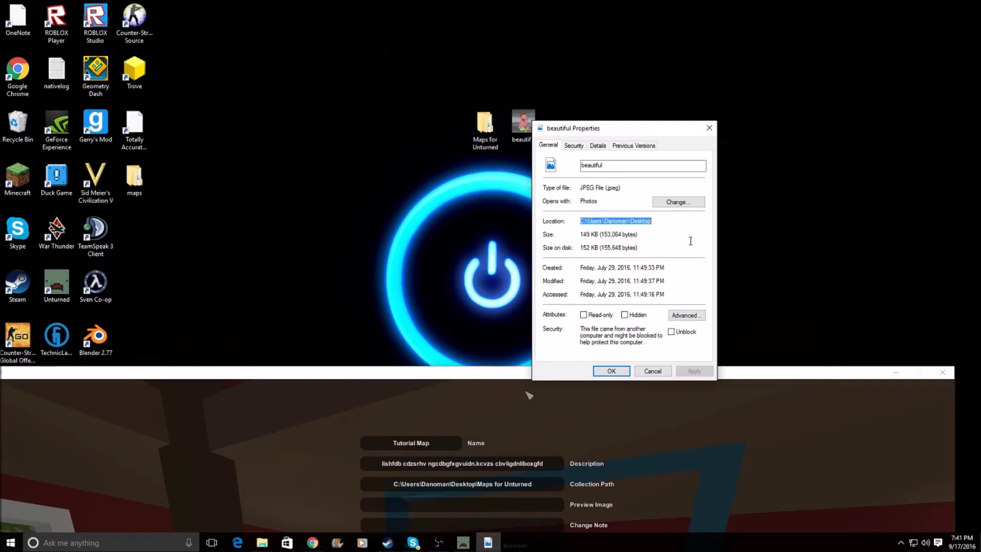
click(609, 371)
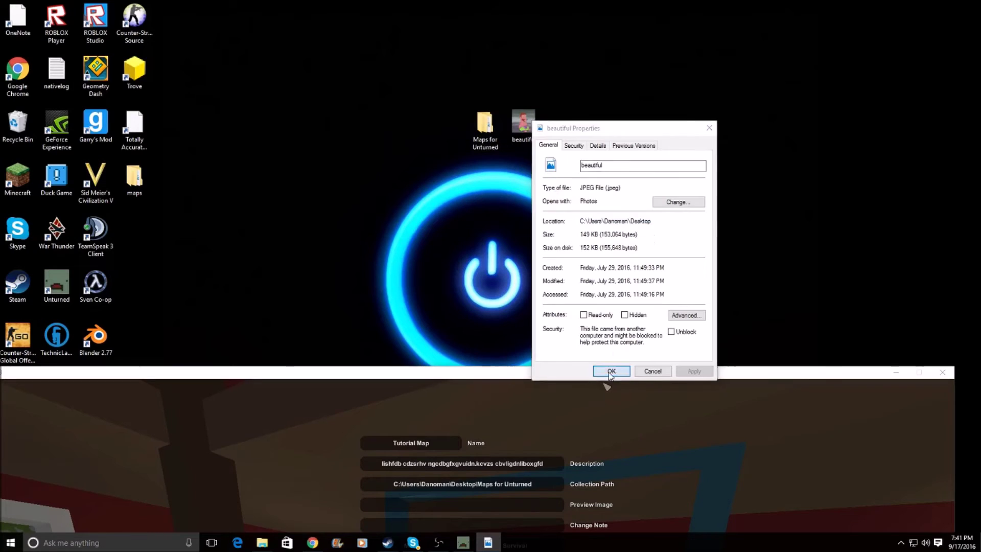
Step: Restore the Unturned window to full size and set the Preview Image to the desktop path ending in "\beautiful.jpg"
drag(639, 377, 599, 92)
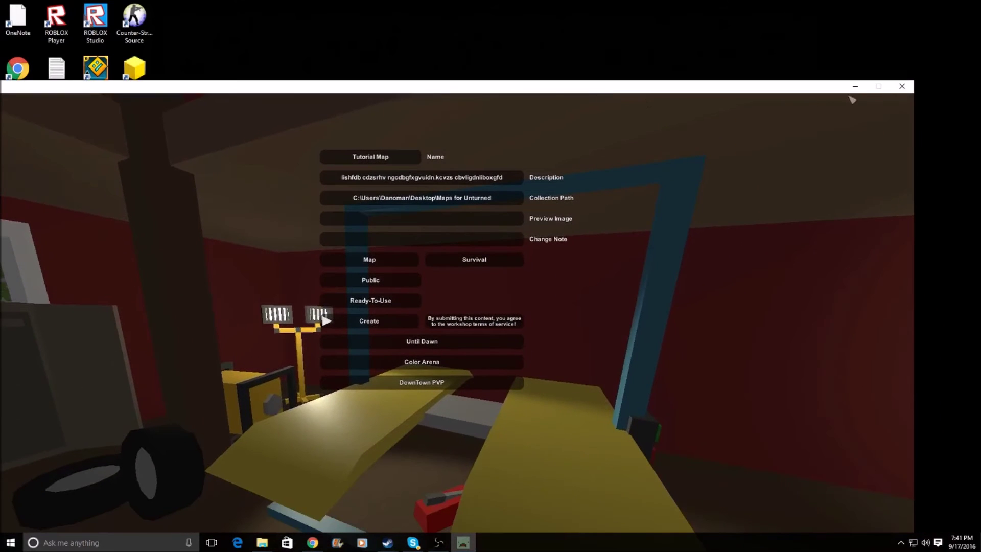
double_click(716, 91)
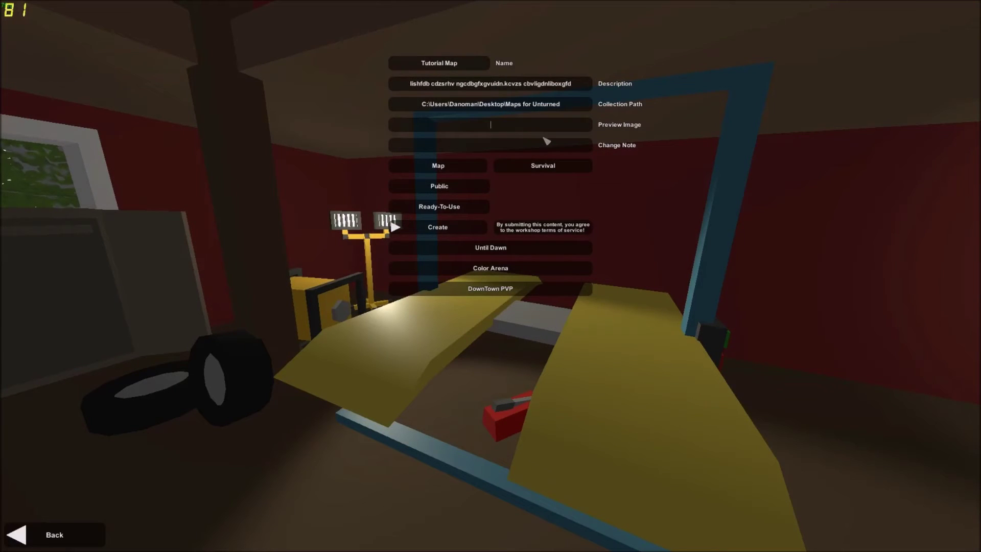
key(ctrl+v)
text(/)
key(BackSpace)
text(\beautiful)
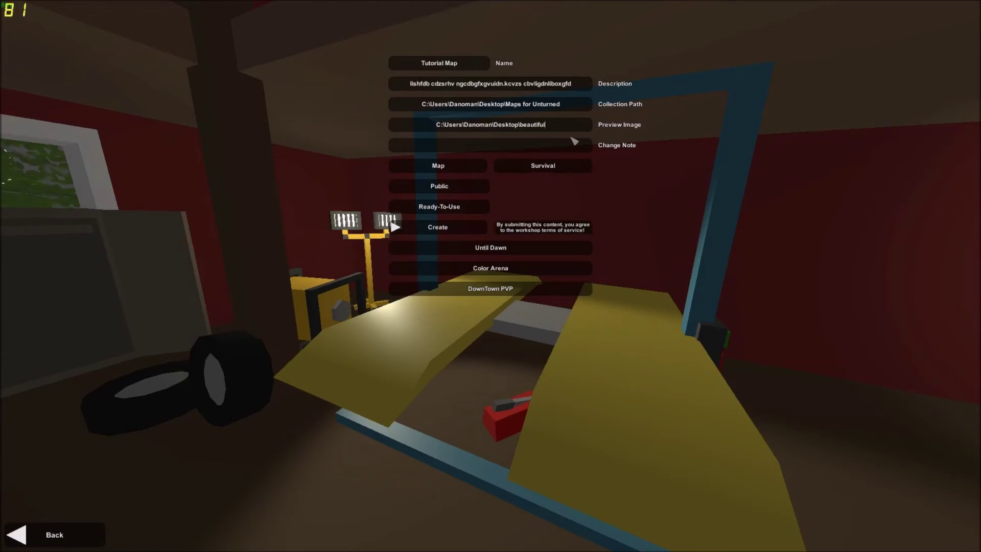
text(.)
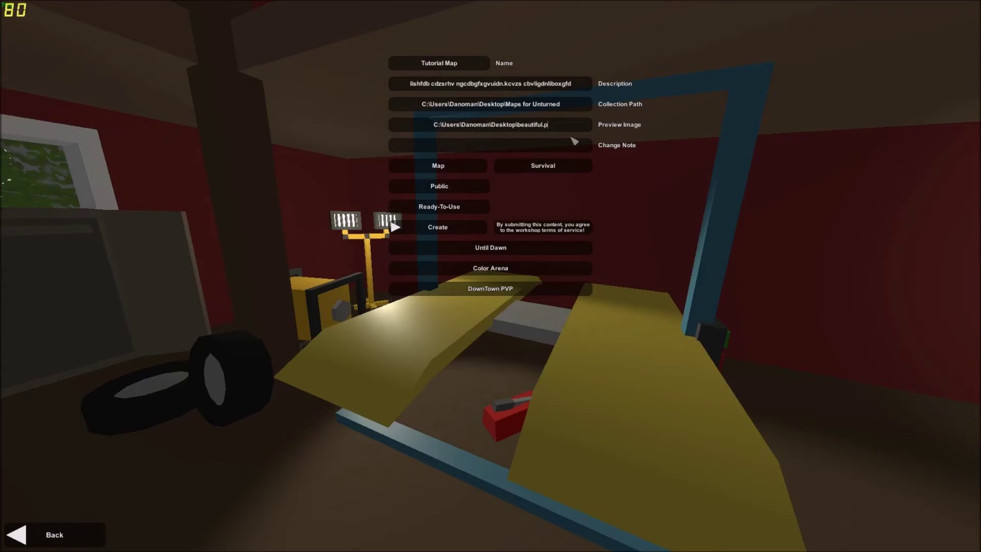
text(jpg)
Step: Fill in the Change Note with "Version 1.0 added Tutorial Map"
click(573, 143)
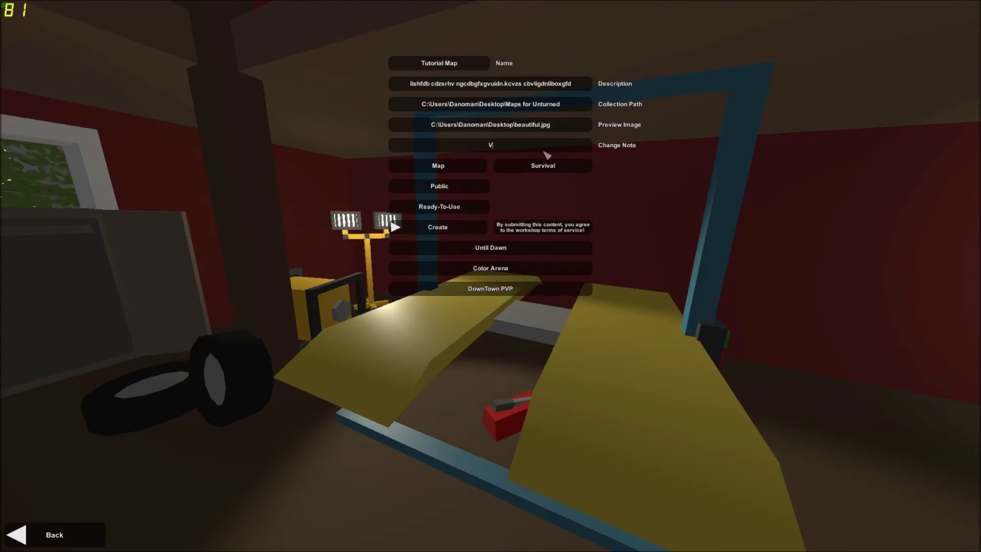
text(V1.0)
key(BackSpace)
key(BackSpace)
key(BackSpace)
text(ersion 1.0 added map)
key(BackSpace)
key(BackSpace)
key(BackSpace)
text(Tu)
text(tpr)
key(BackSpace)
key(BackSpace)
text(orial Map)
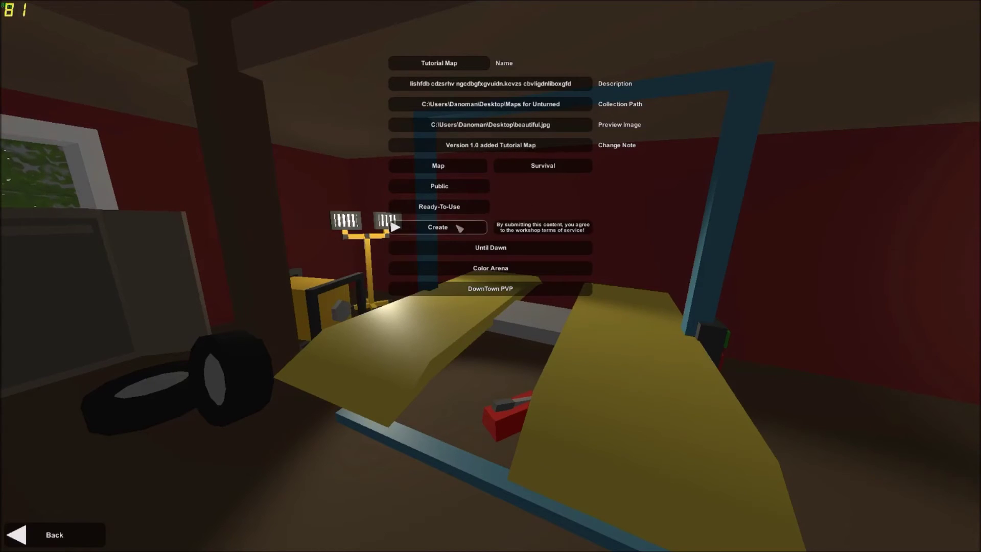
Step: Cycle through the available content types, such as Object, and return to Map
click(459, 168)
click(460, 170)
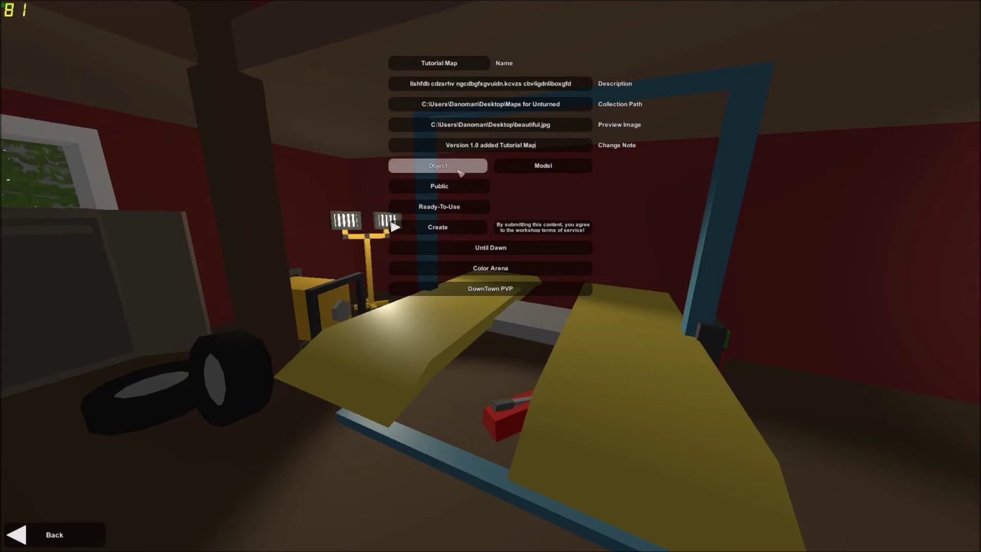
click(460, 169)
click(460, 169)
click(460, 169)
click(459, 169)
click(460, 168)
click(459, 168)
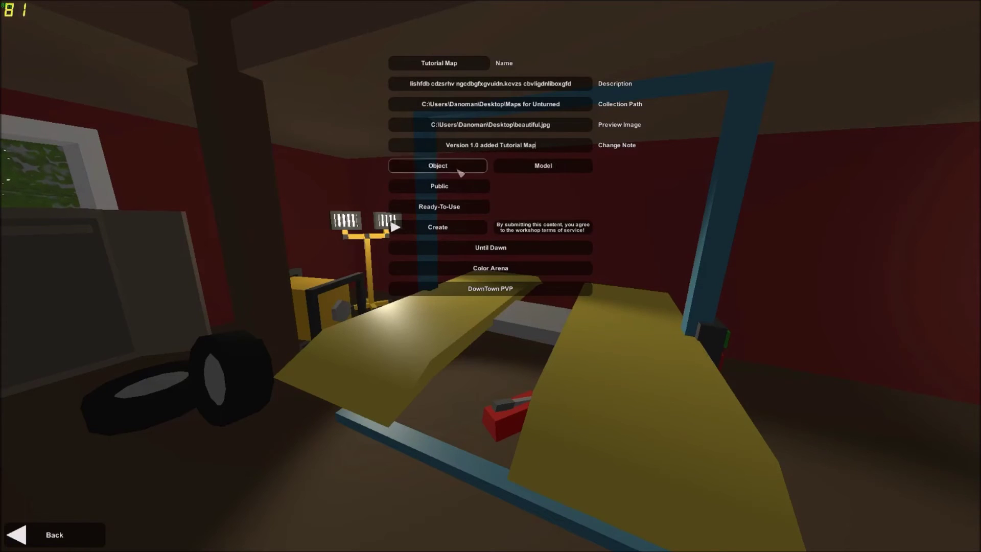
click(460, 169)
click(460, 168)
click(460, 169)
click(460, 168)
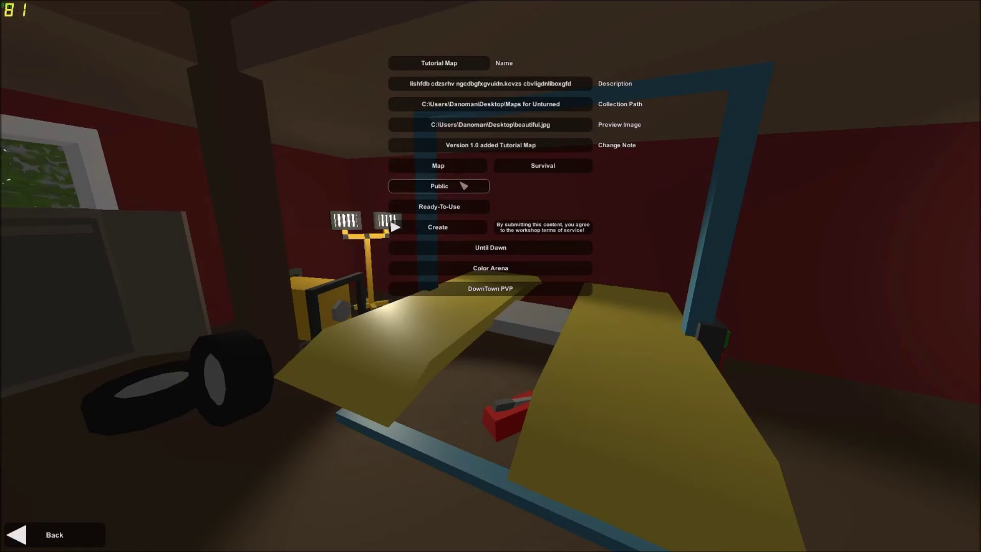
Step: Cycle through the submission's visibility options and set it to Private
click(475, 185)
click(476, 185)
click(476, 187)
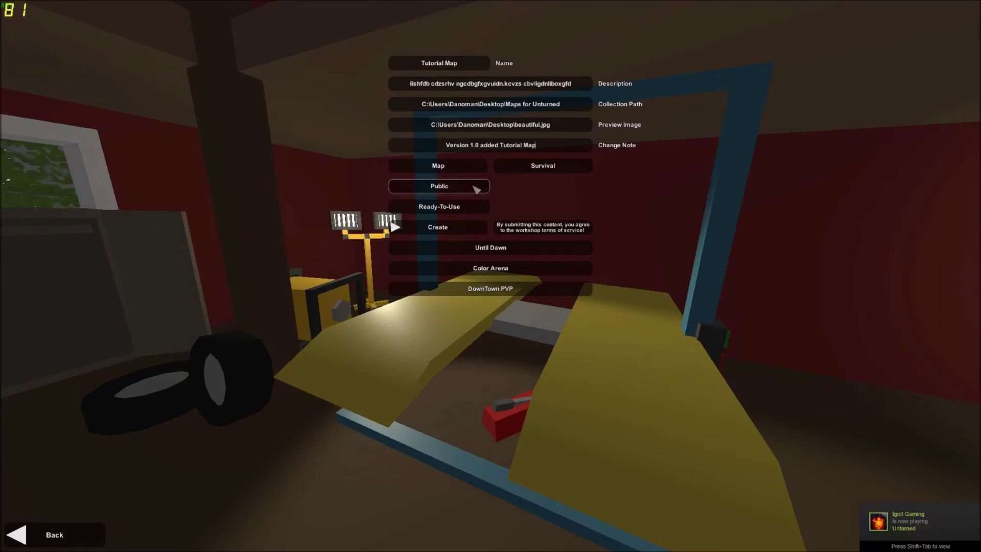
click(476, 188)
click(476, 189)
click(476, 189)
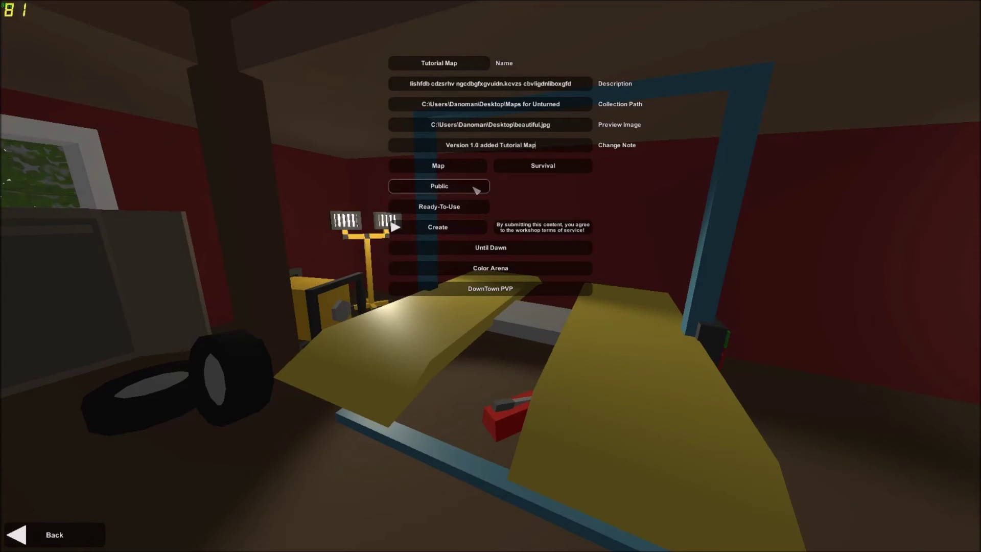
click(476, 189)
click(476, 189)
Step: Switch the submission to Curated and back to Ready-To-Use, and try to create it
click(462, 214)
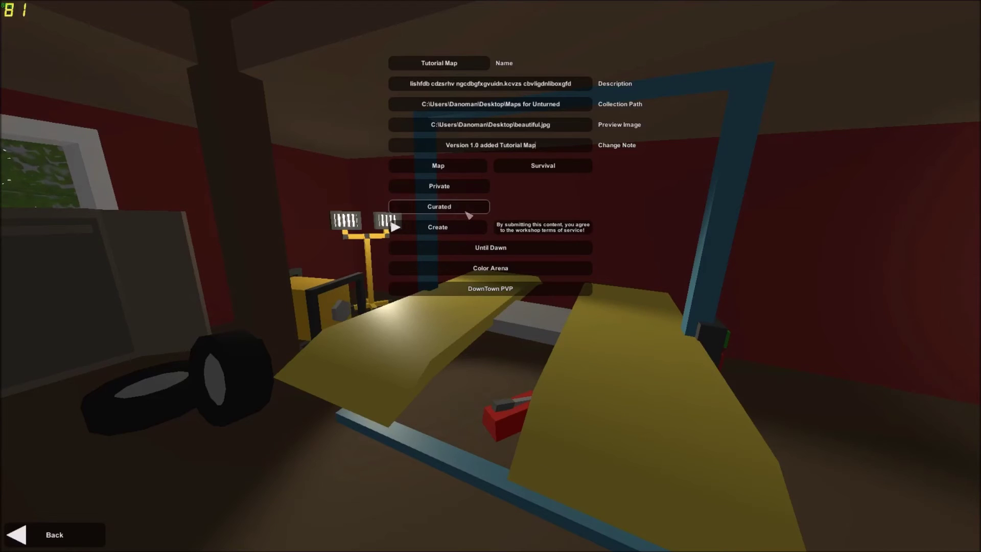
click(462, 214)
click(462, 233)
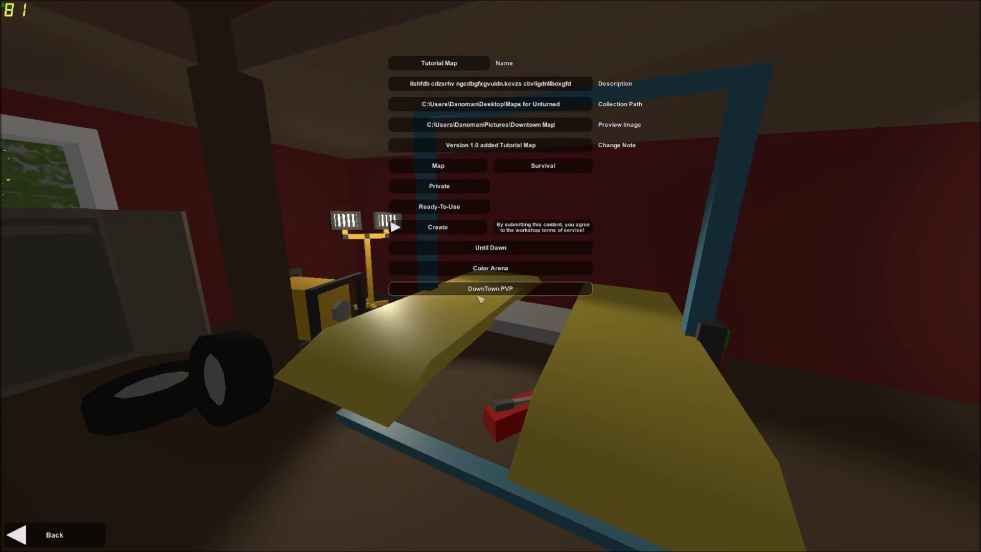
Step: Check the file type and location of Screenshot (54) in the Downtown Map pictures folder
key(alt+Tab)
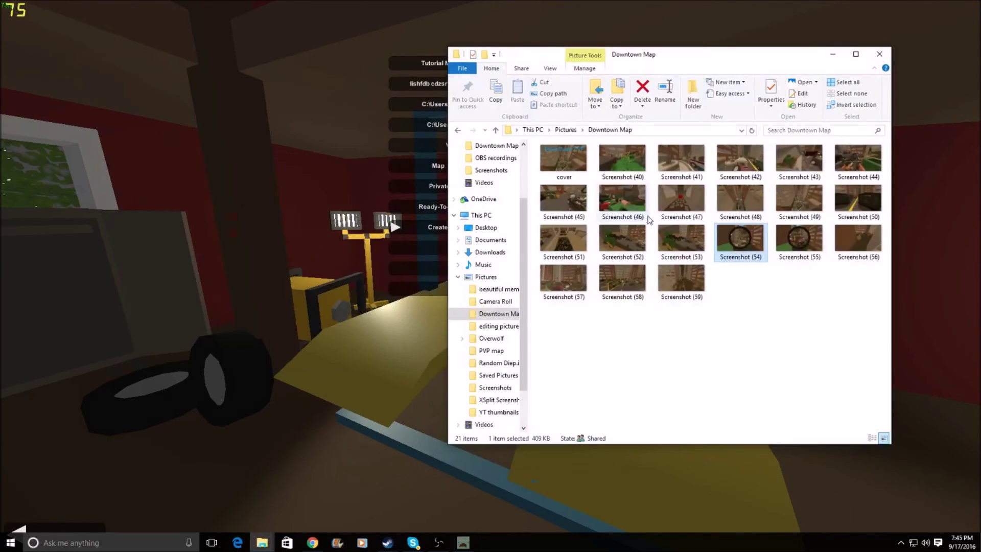
right_click(738, 246)
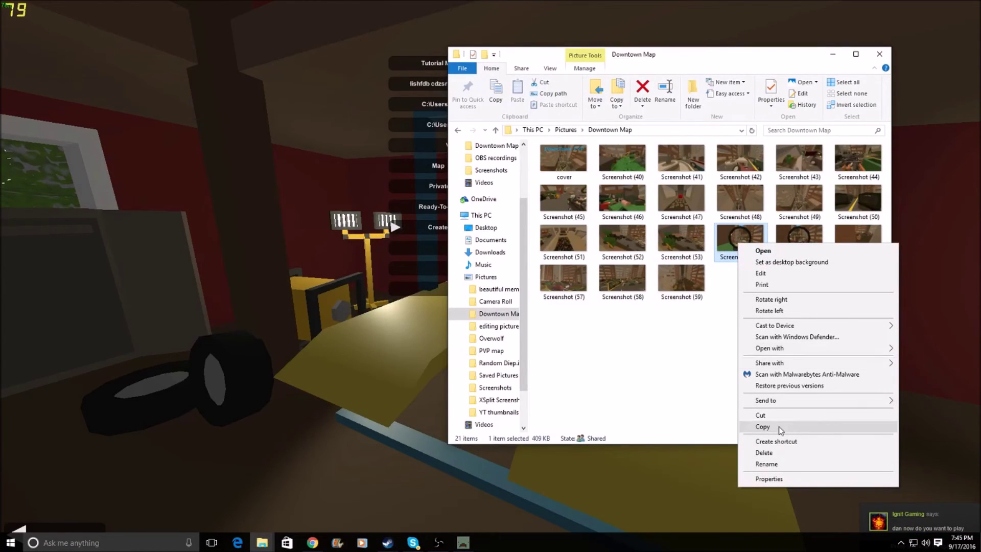
click(782, 479)
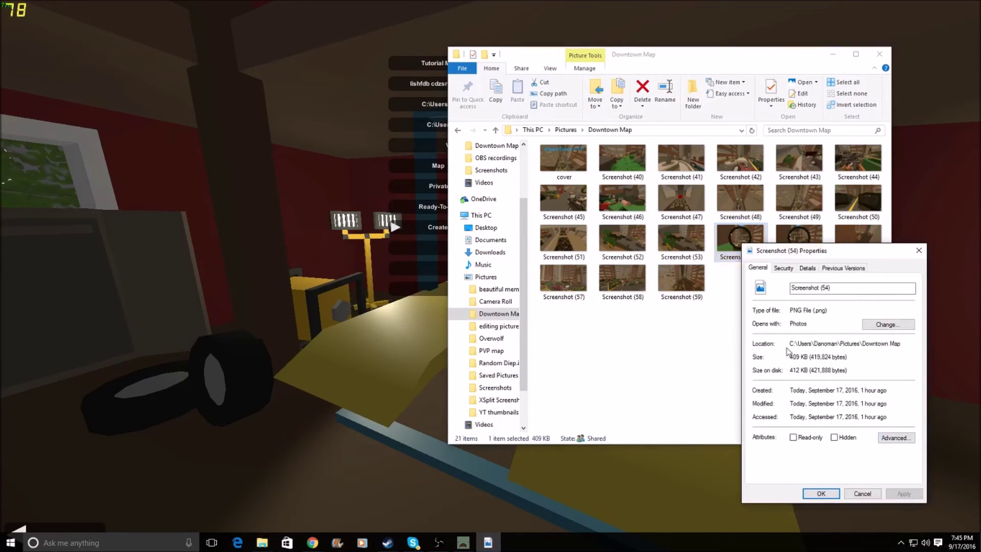
click(822, 494)
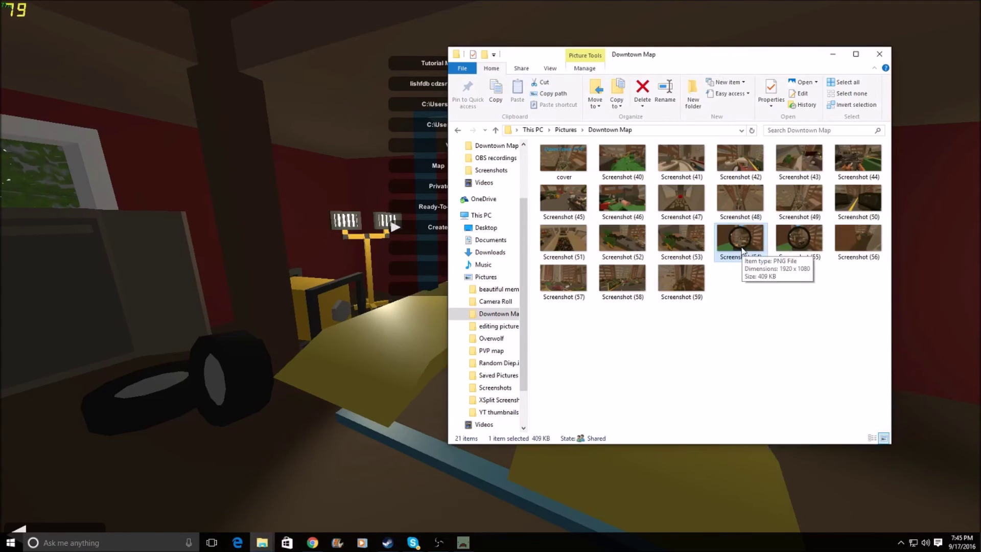
click(831, 54)
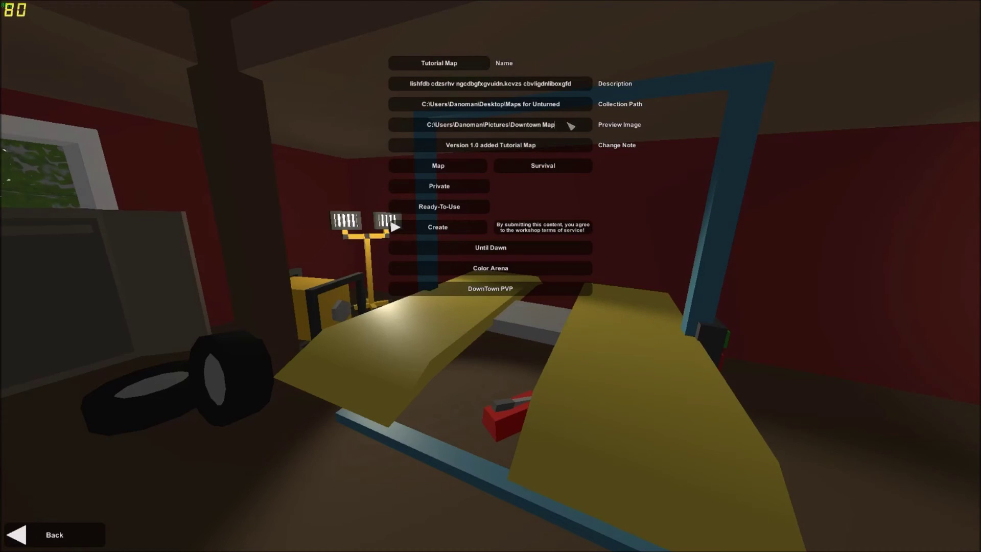
click(262, 542)
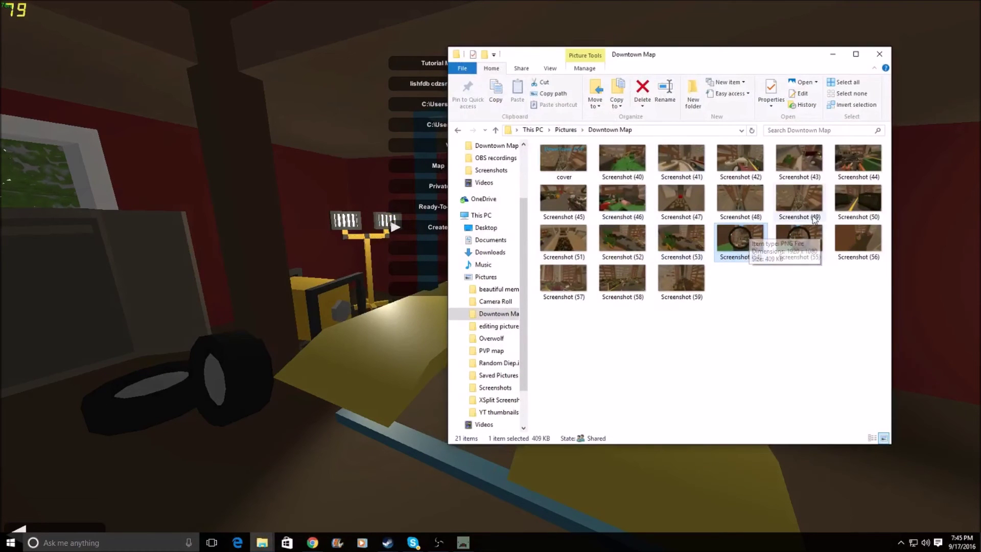
click(833, 55)
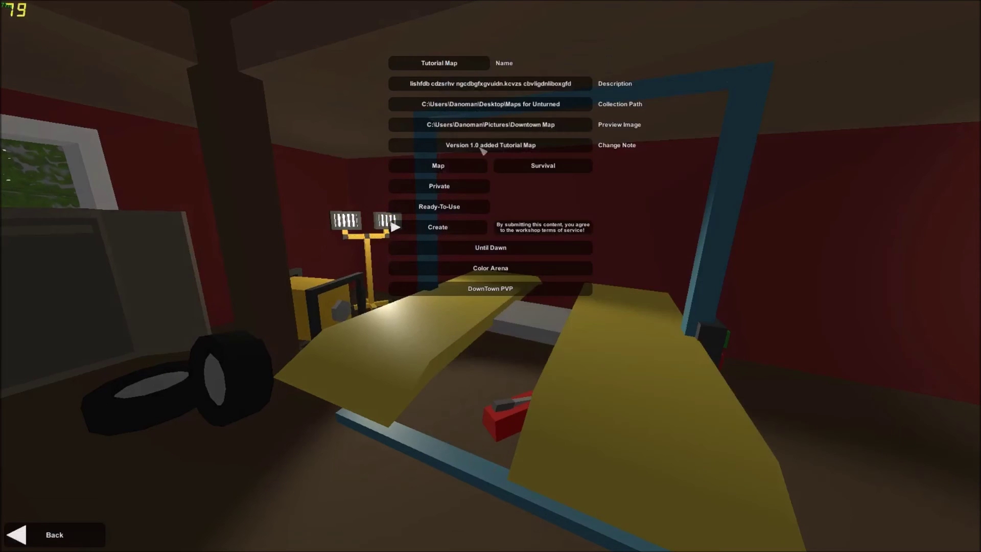
Step: Rename Screenshot (54) in the Downtown Map pictures folder to "Tutorial"
key(alt+Tab)
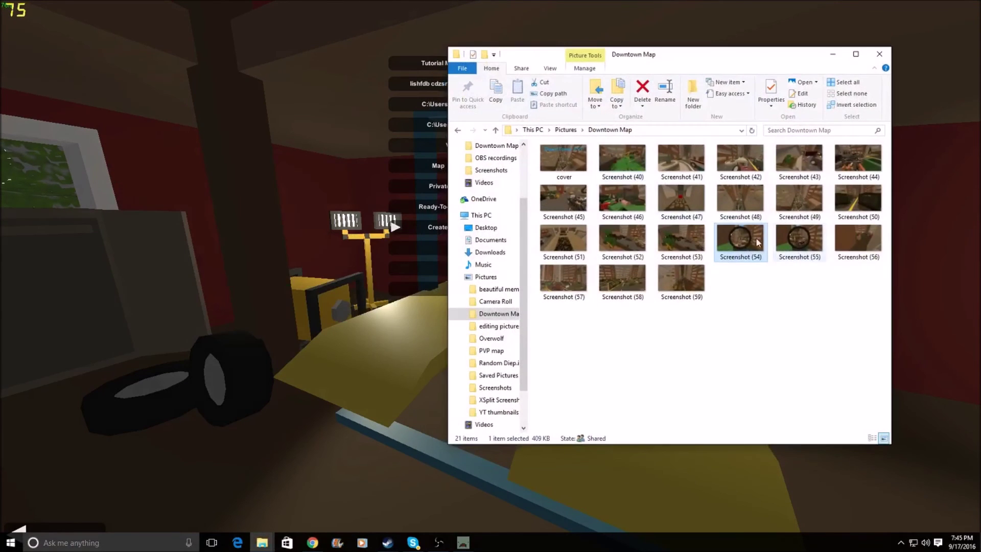
right_click(757, 242)
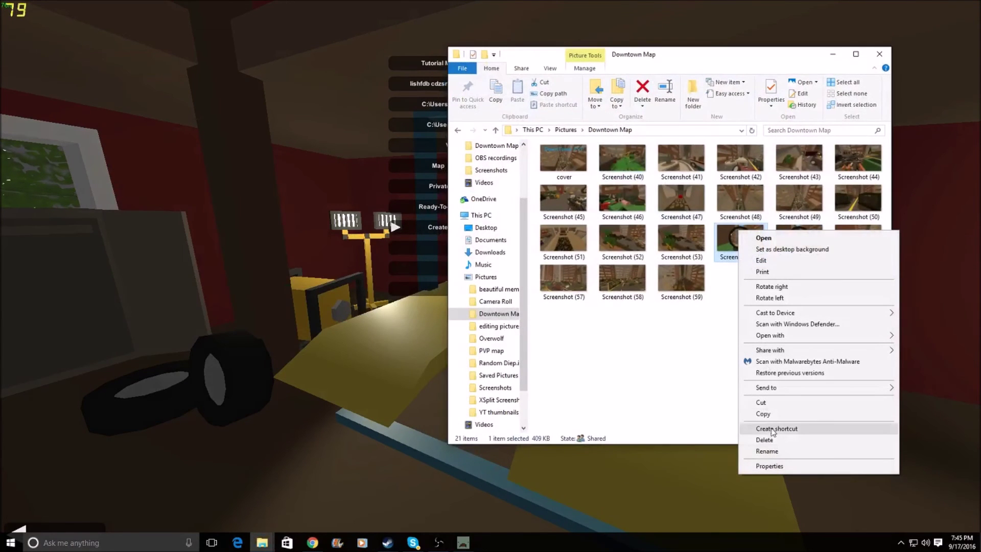
click(666, 432)
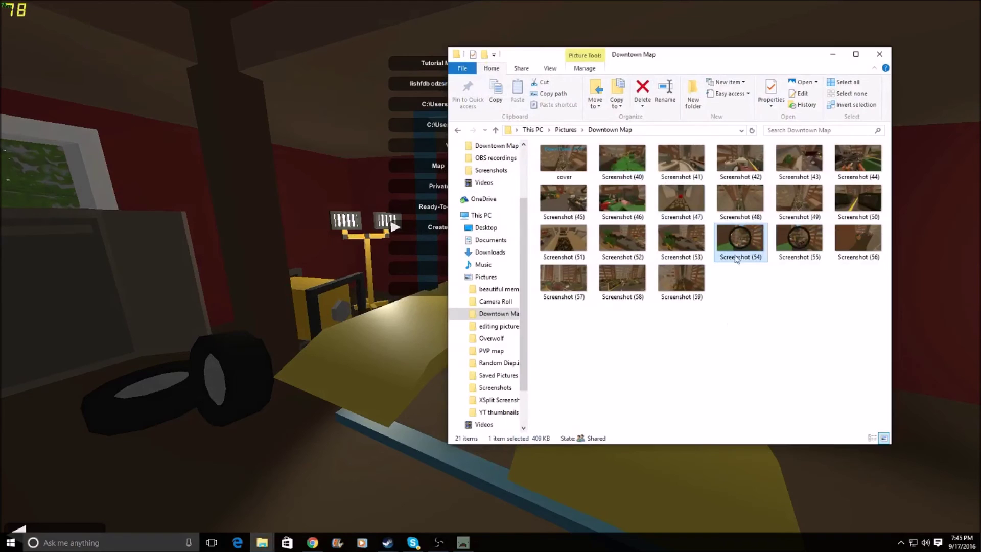
right_click(746, 244)
click(772, 466)
text(Tutorial)
key(Return)
Step: Complete the Preview Image path by appending "\Tutorial.png" after the Downtown Map folder, and create the Workshop submission
click(832, 56)
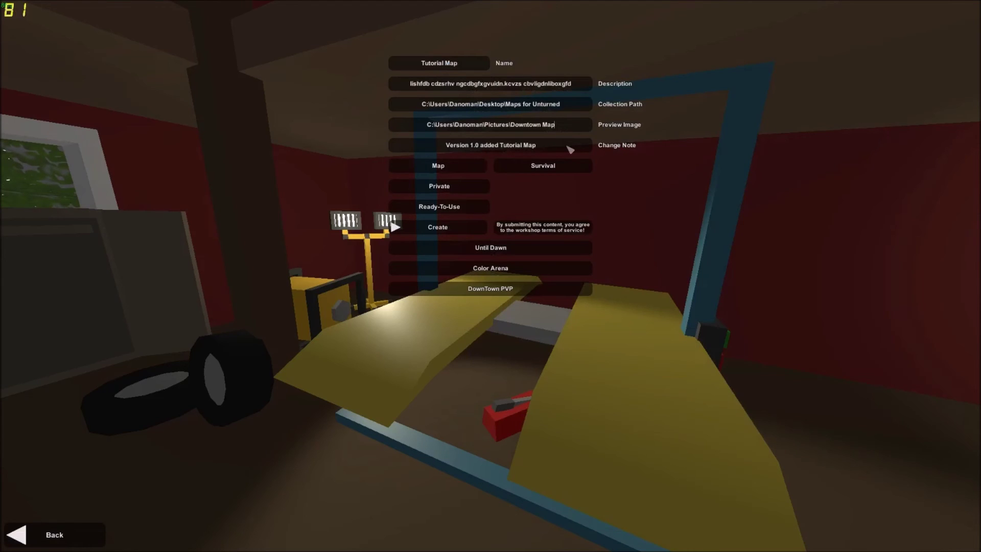
text(\)
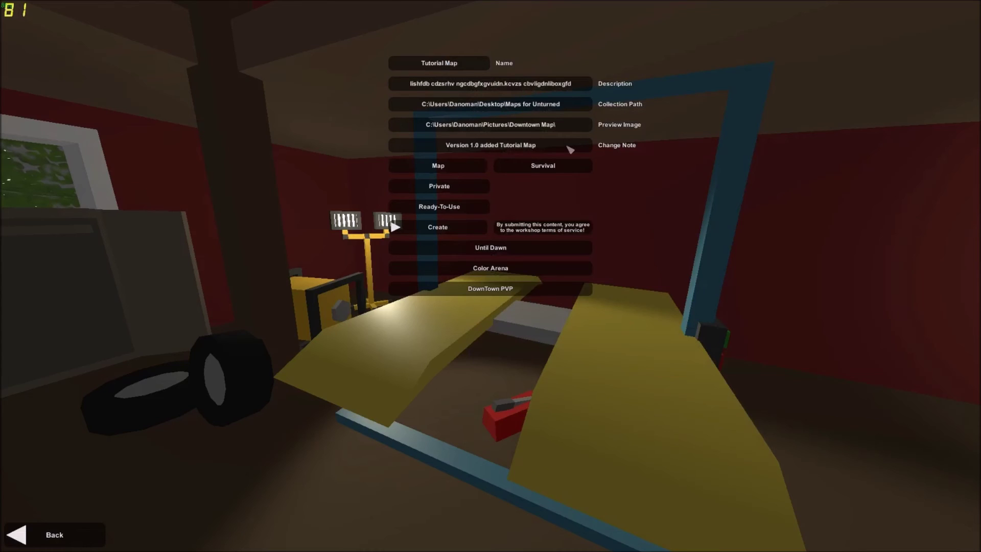
key(alt+Tab)
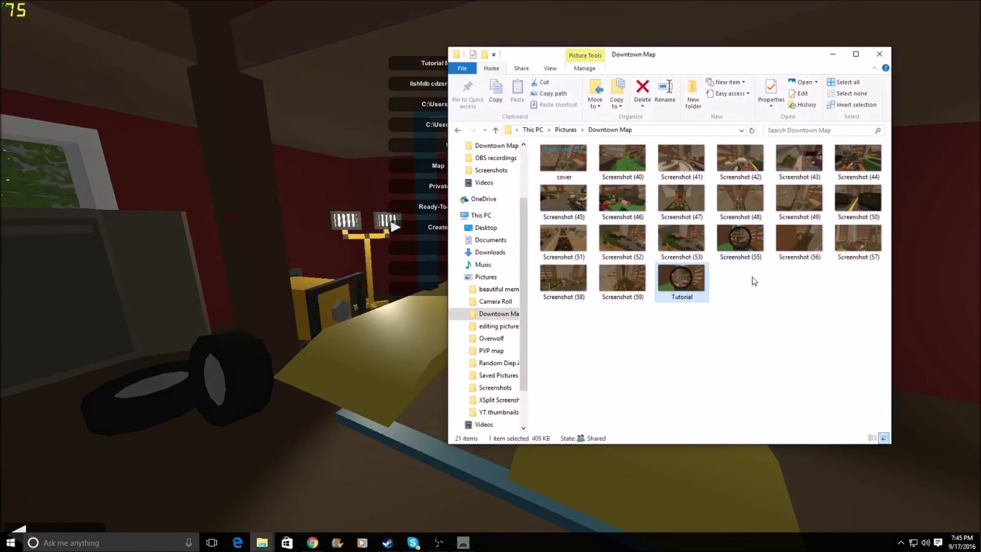
click(839, 58)
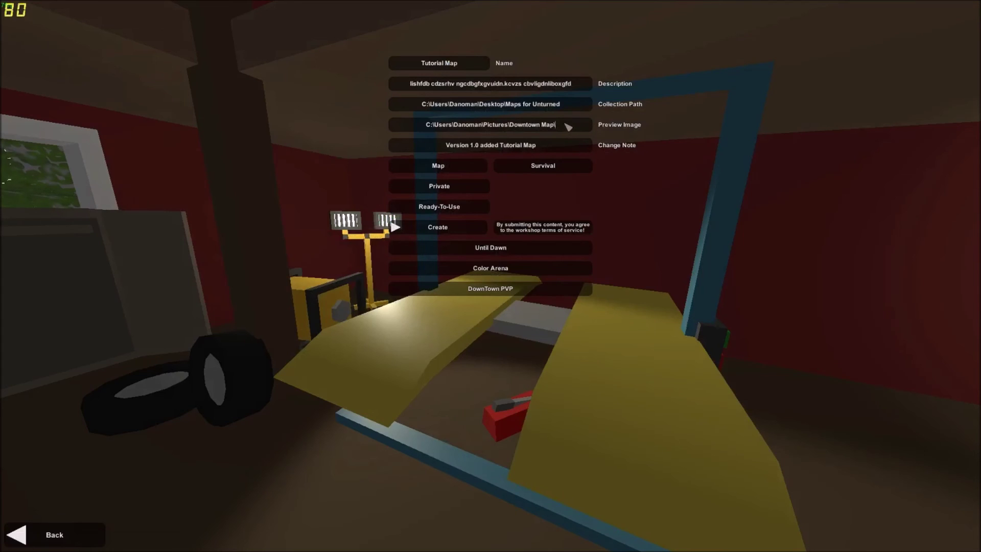
text(Tutorial.png)
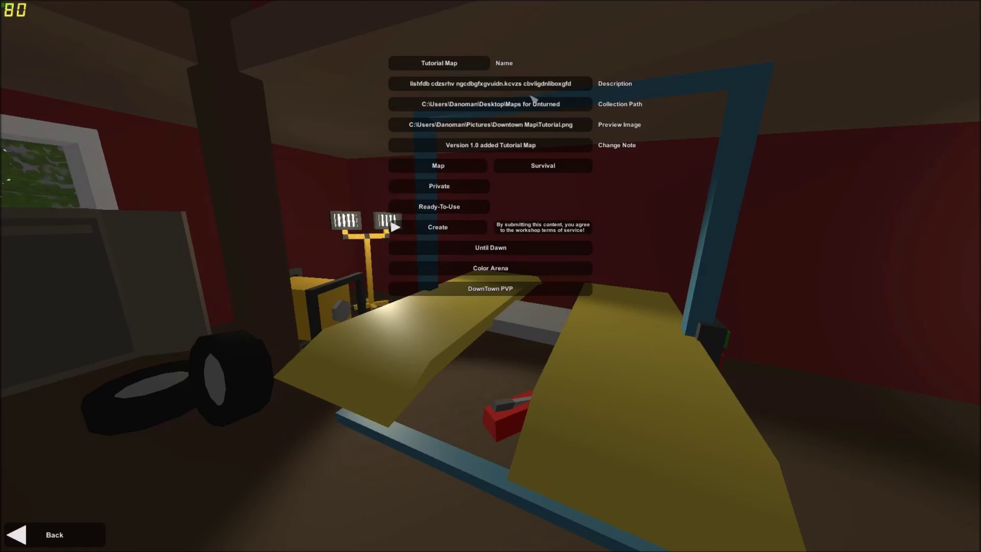
click(464, 227)
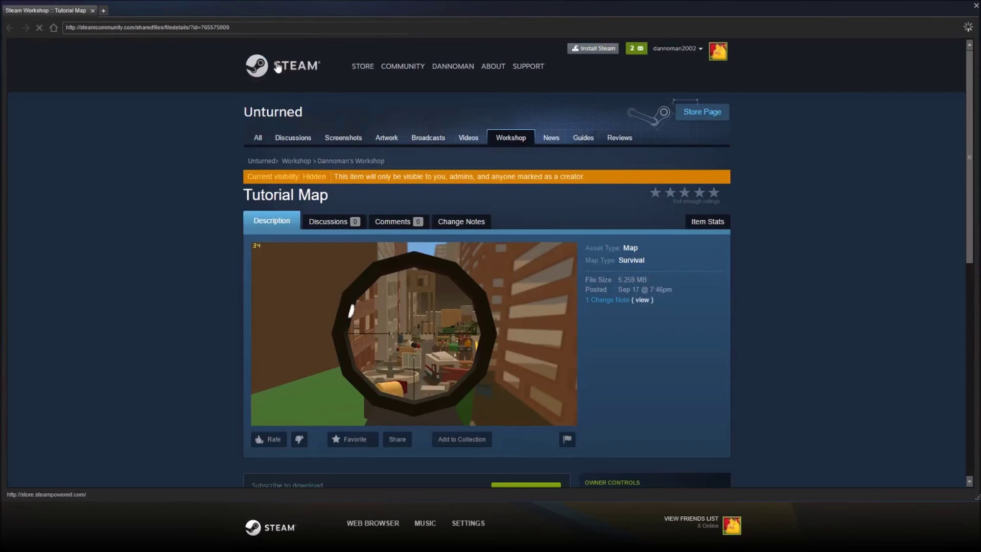
Step: Review the Tutorial Map's Workshop page, examining its owner controls, the available visibility options, preview image and description
scroll(178, 191, down, 6)
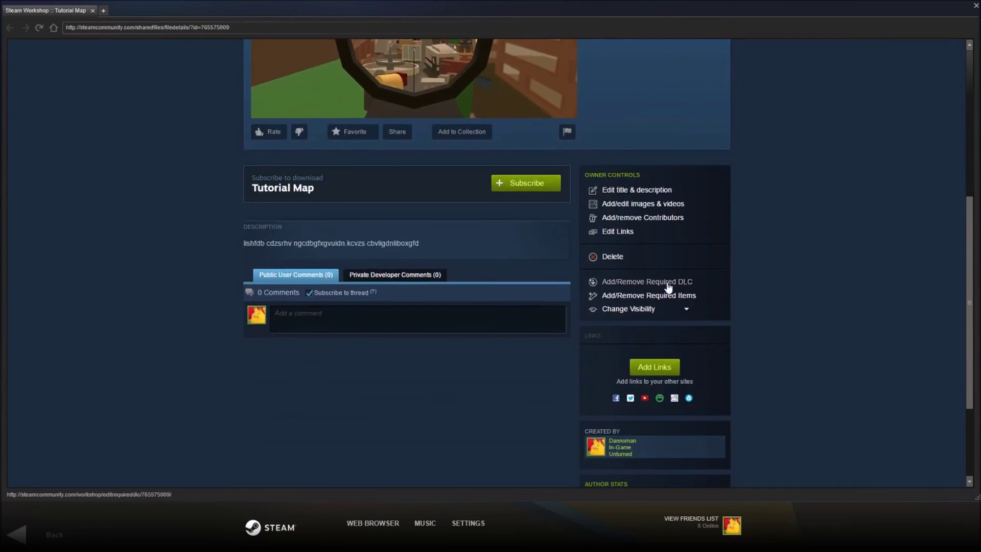
scroll(752, 294, down, 3)
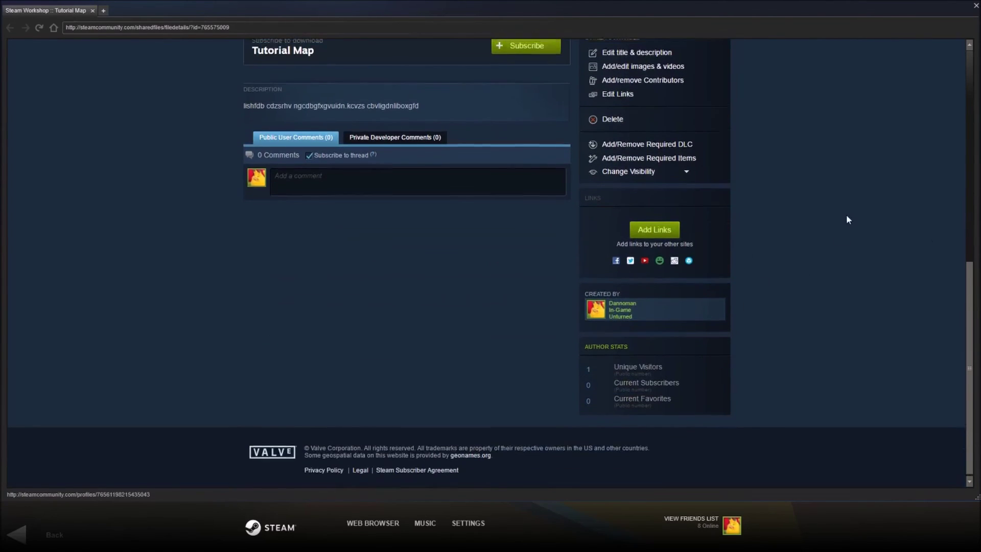
scroll(845, 214, up, 3)
click(686, 323)
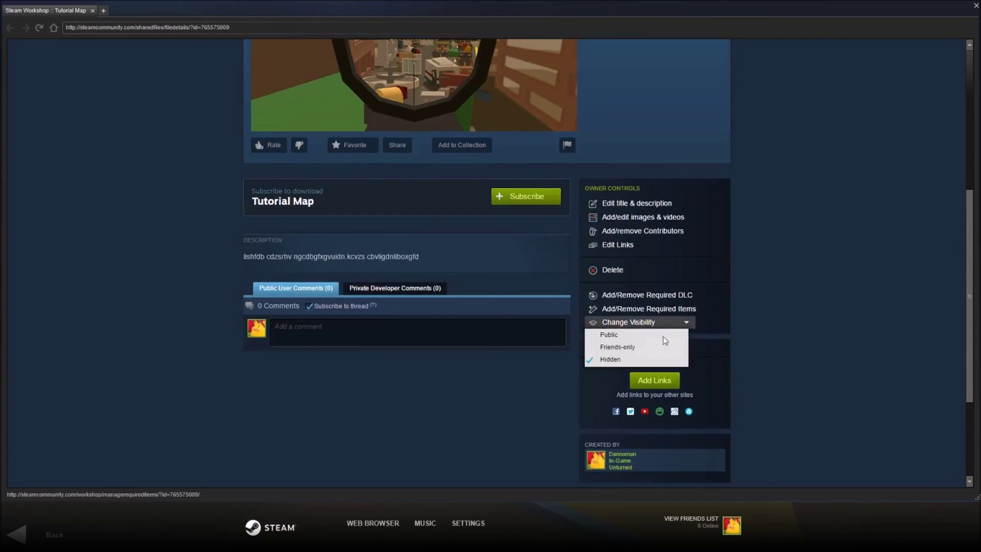
click(807, 351)
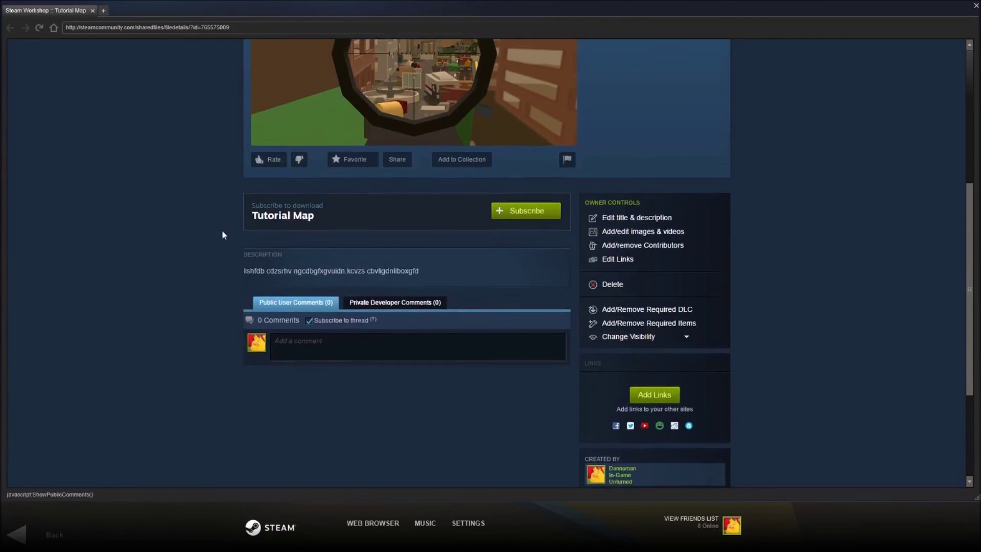
scroll(221, 229, up, 5)
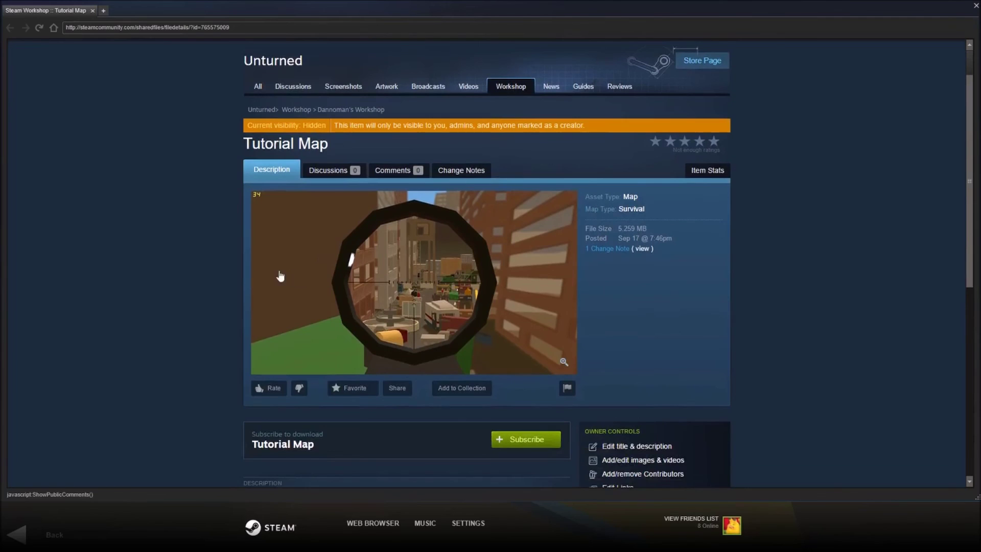
scroll(232, 271, down, 1)
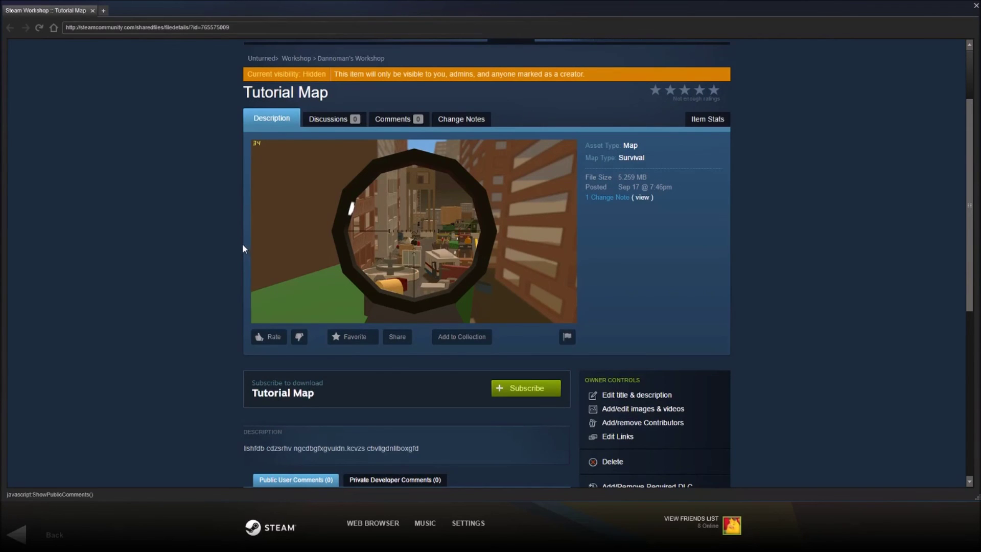
scroll(212, 248, up, 2)
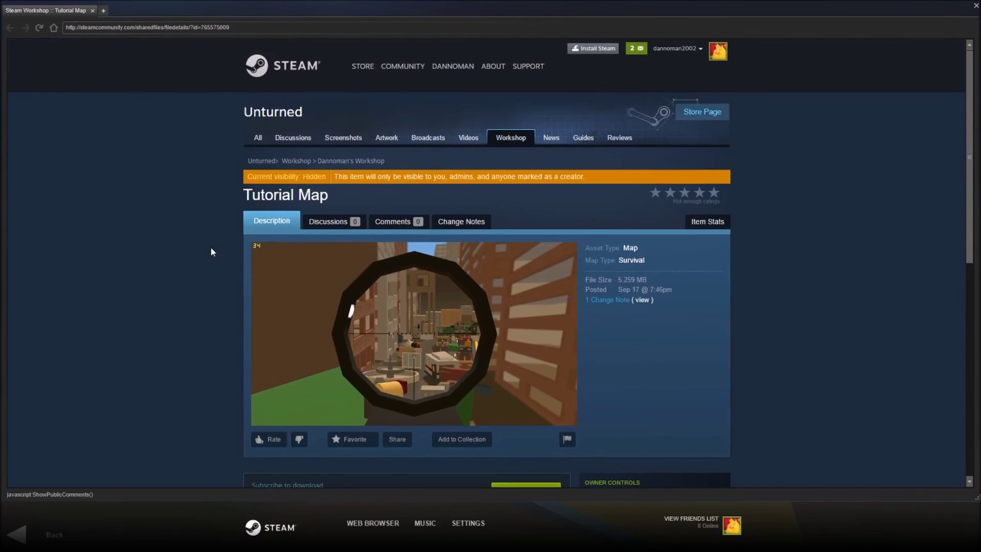